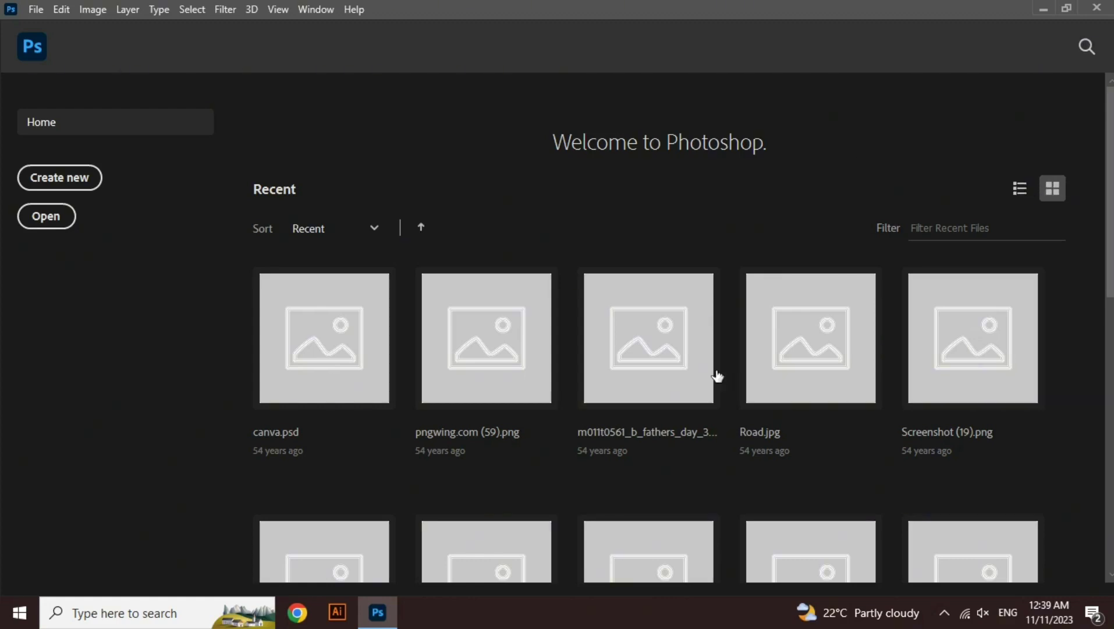
Switch the recent files between list and thumbnails, leaving them unfiltered and sorted by Recent
left_click(1015, 192)
left_click(1055, 198)
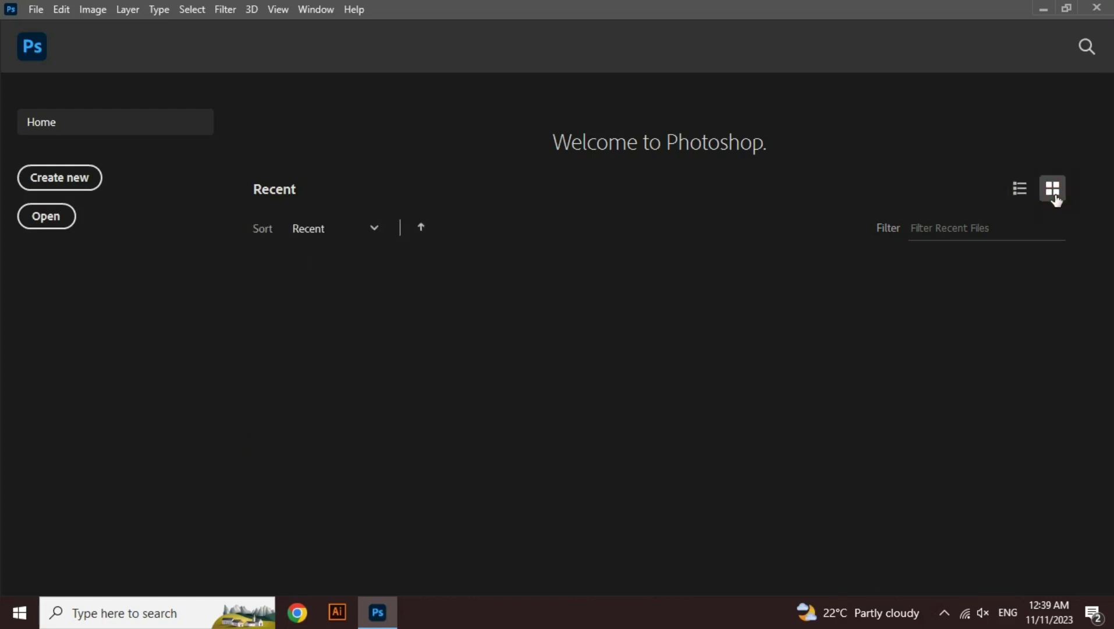
left_click(1002, 227)
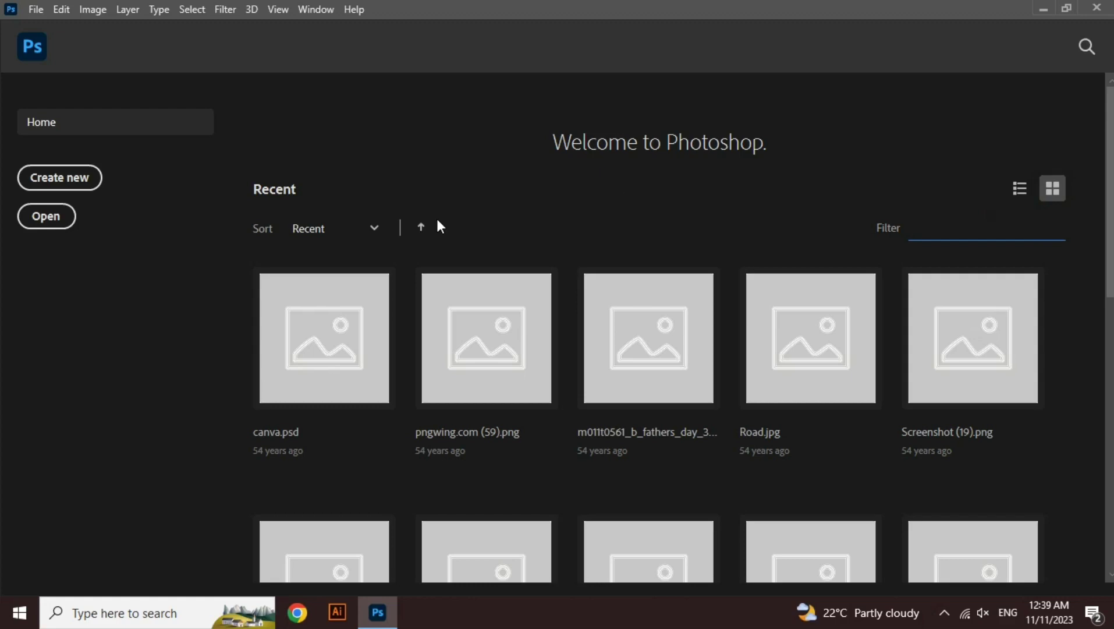
left_click(265, 229)
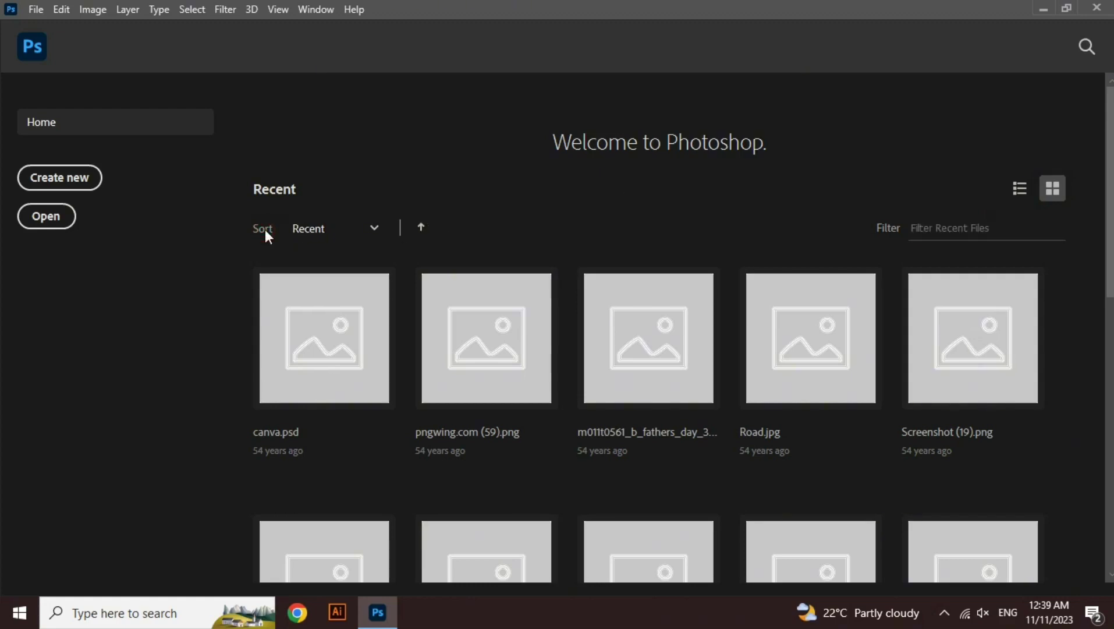
left_click(337, 230)
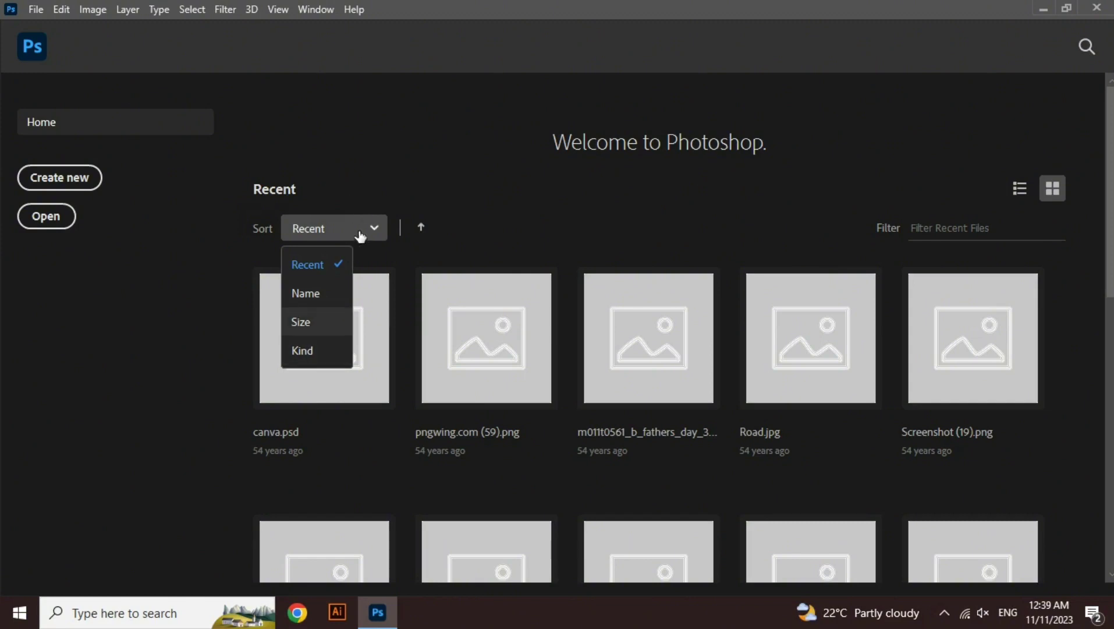
left_click(323, 265)
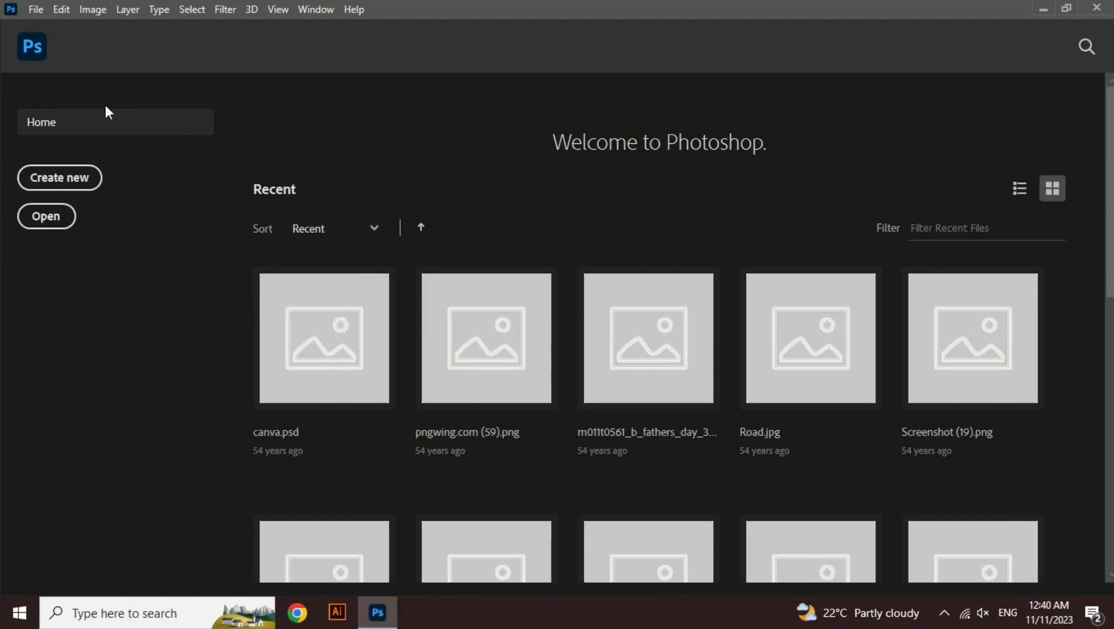
left_click(85, 178)
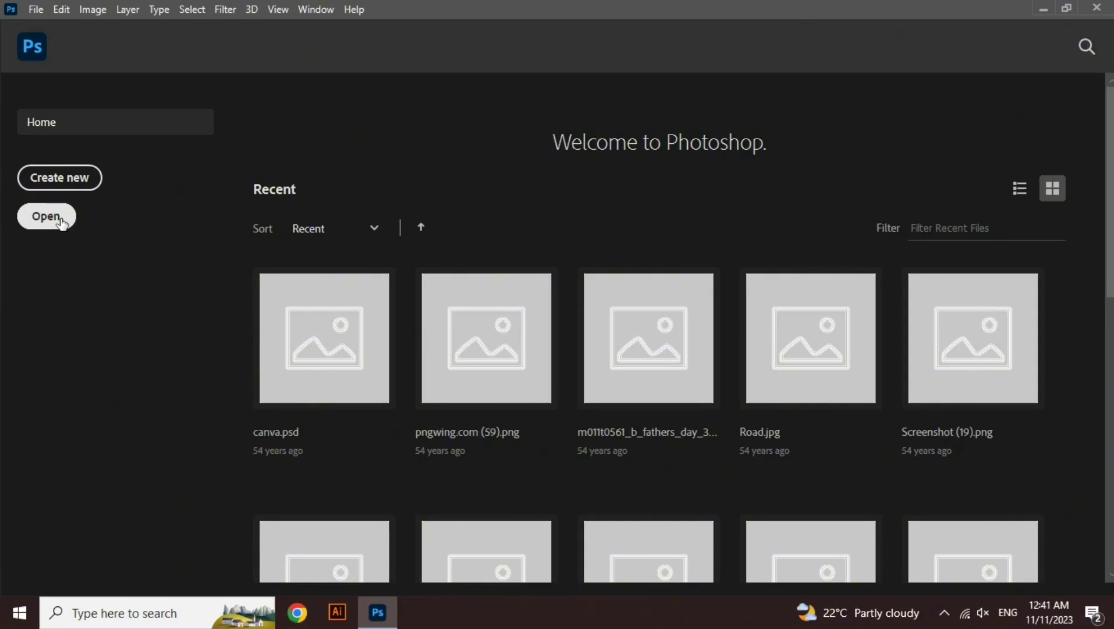
Cancel the Open dialog and bring up the New Document settings instead
left_click(61, 222)
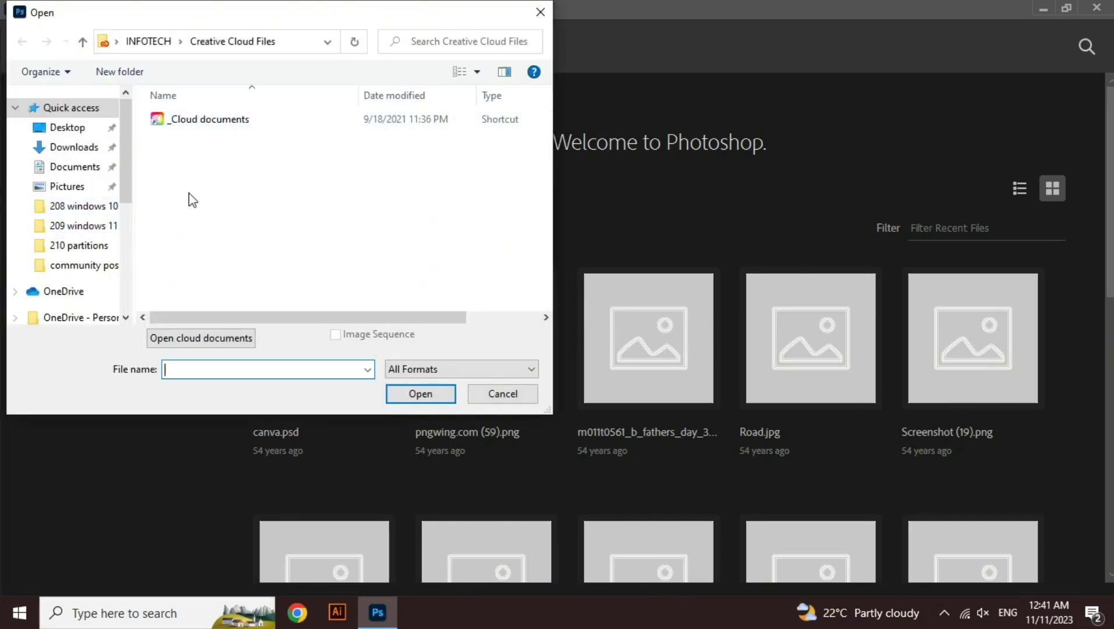
left_click(195, 202)
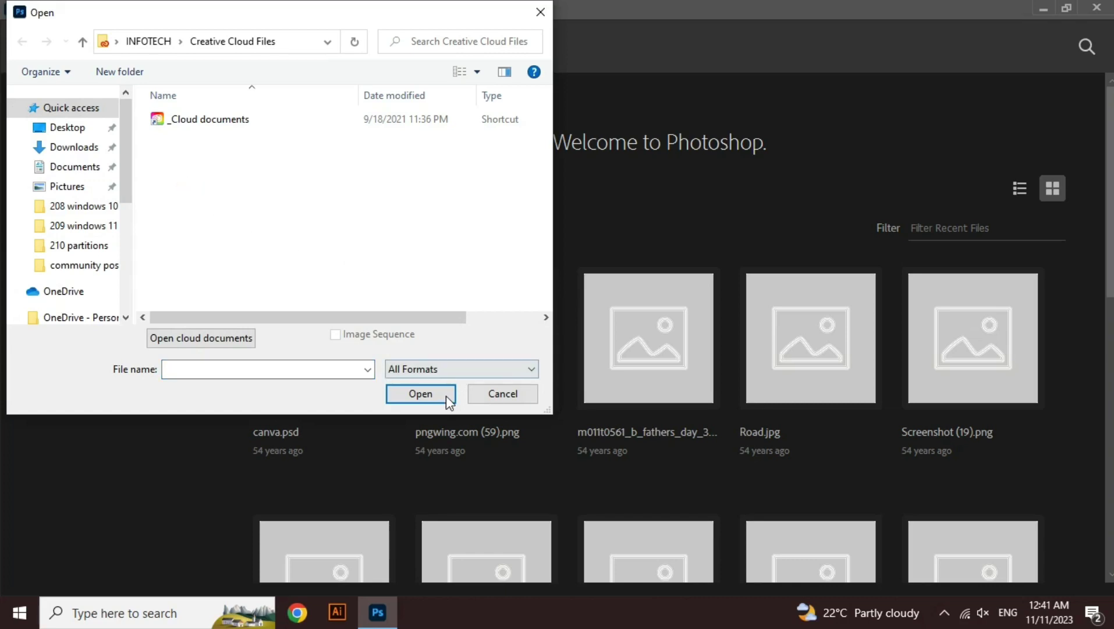
left_click(498, 393)
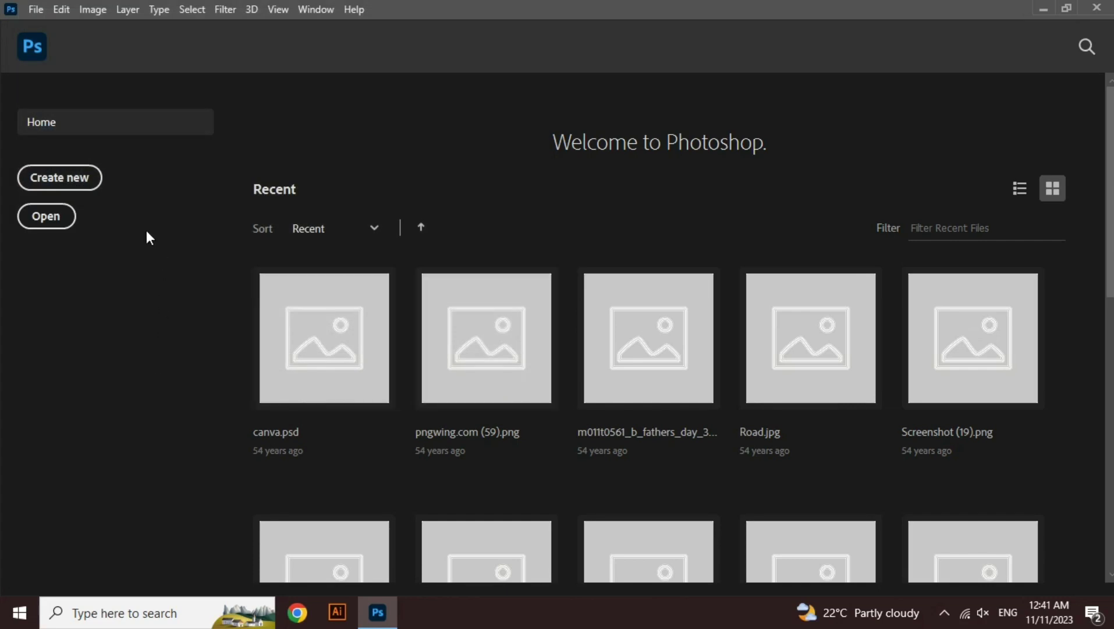
left_click(84, 183)
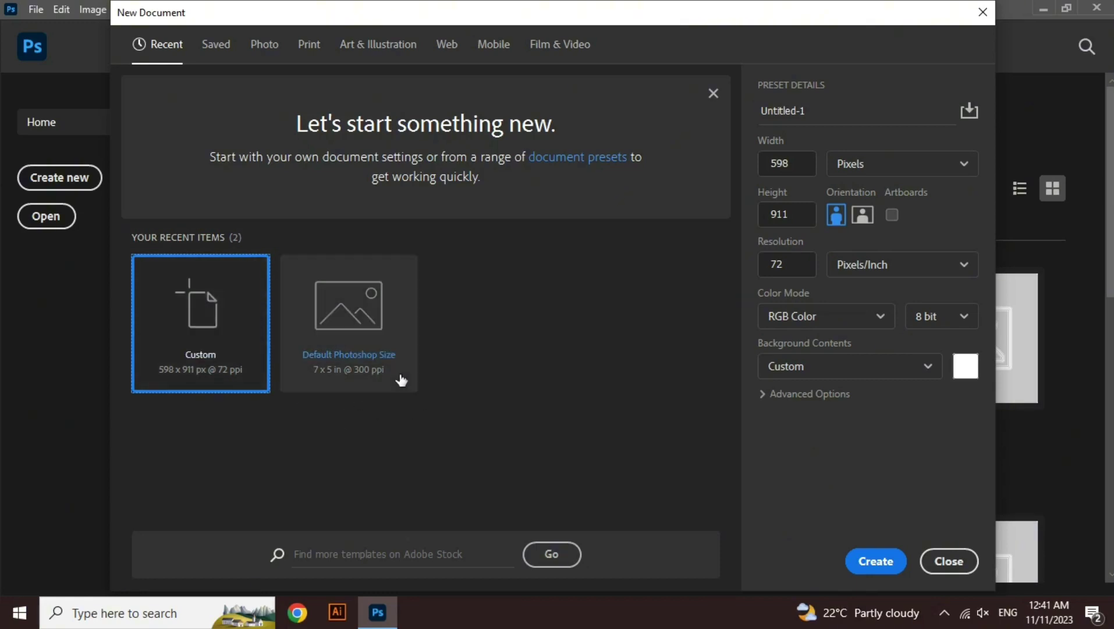
left_click(223, 52)
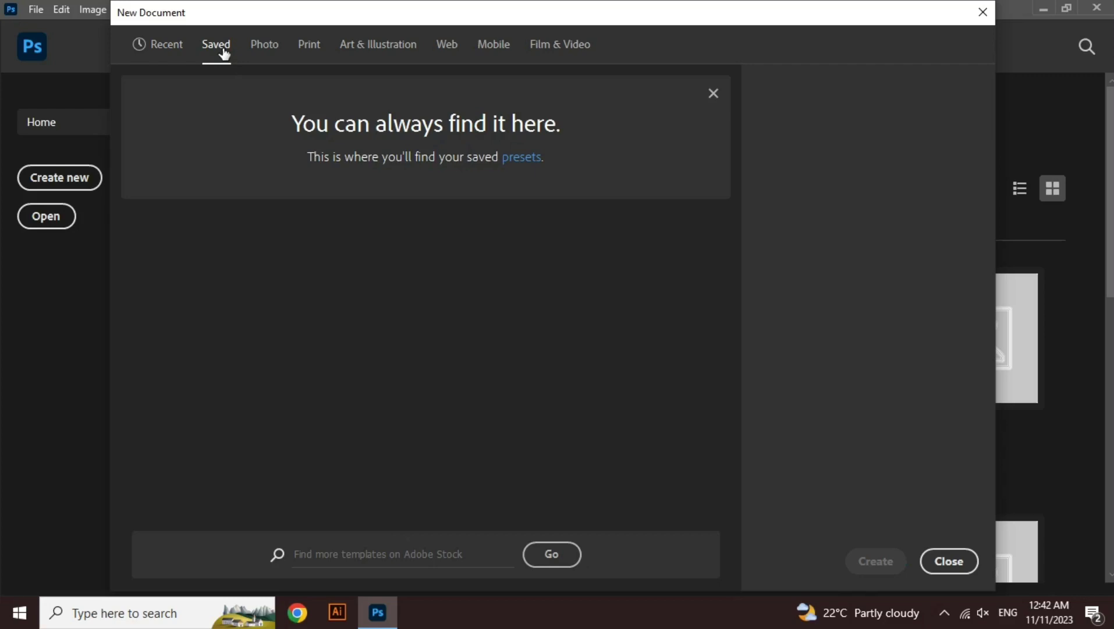
left_click(262, 47)
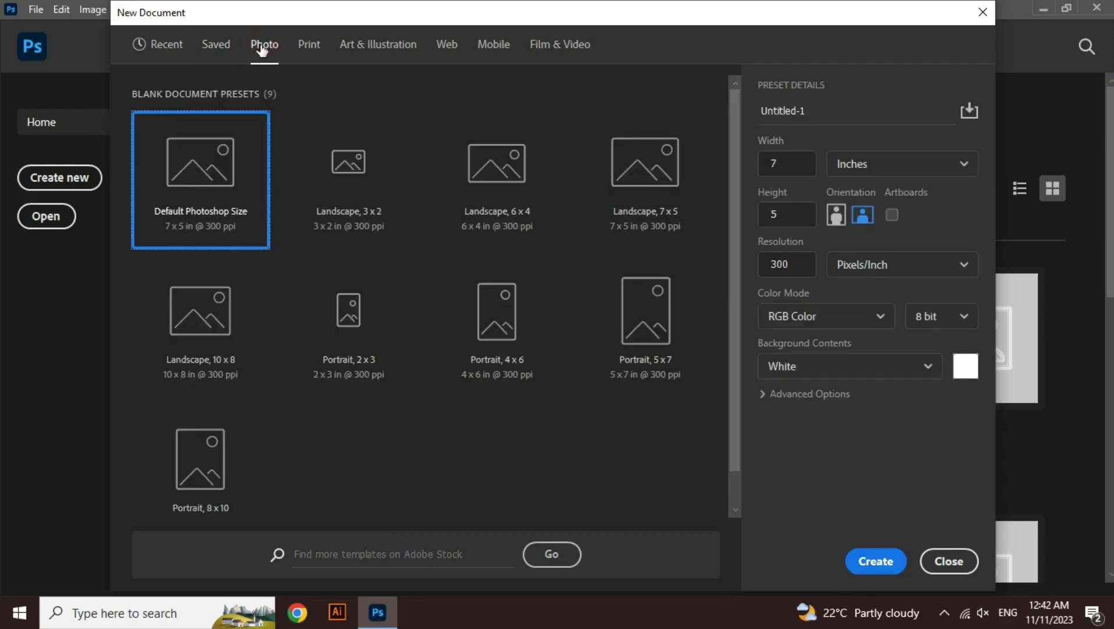
mouse_move(735, 209)
left_mouse_down()
mouse_move(734, 258)
mouse_move(729, 182)
left_mouse_up()
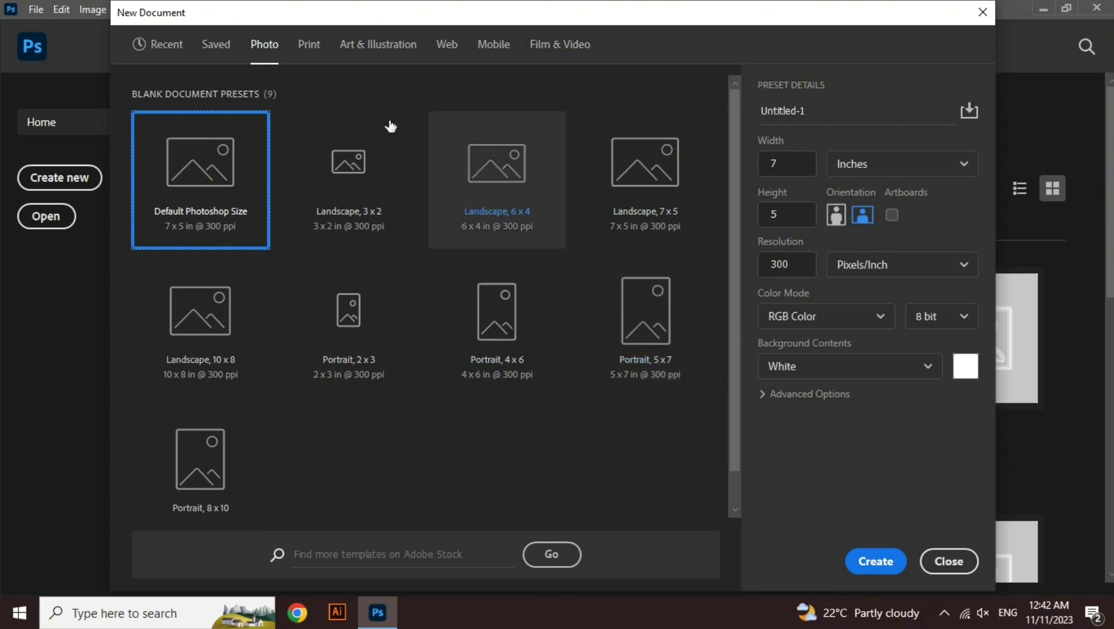
left_click(310, 47)
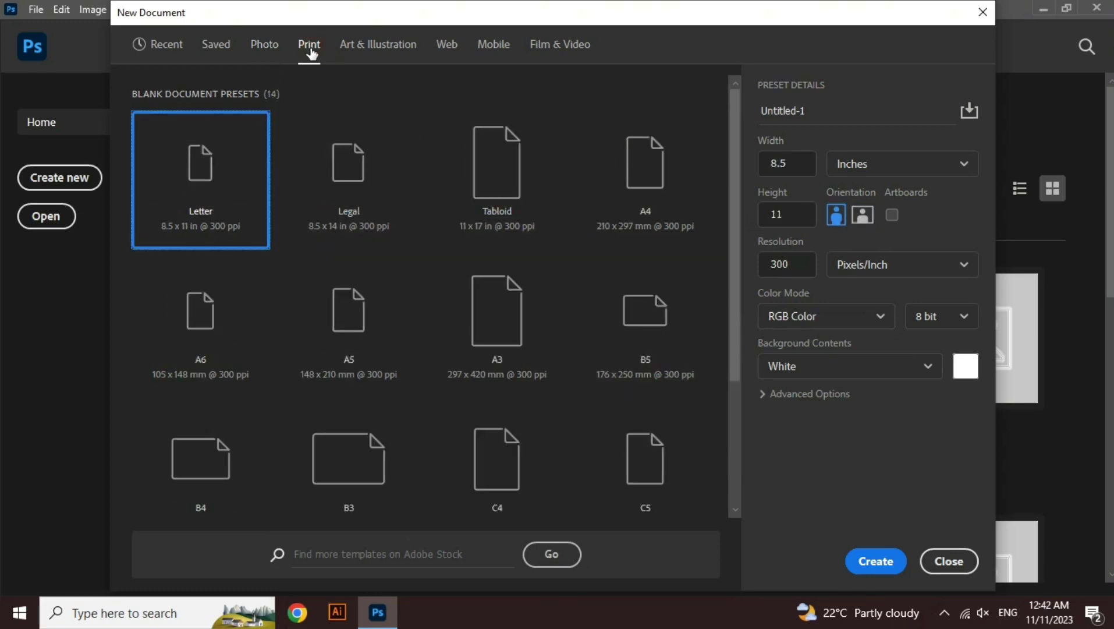
left_click(449, 47)
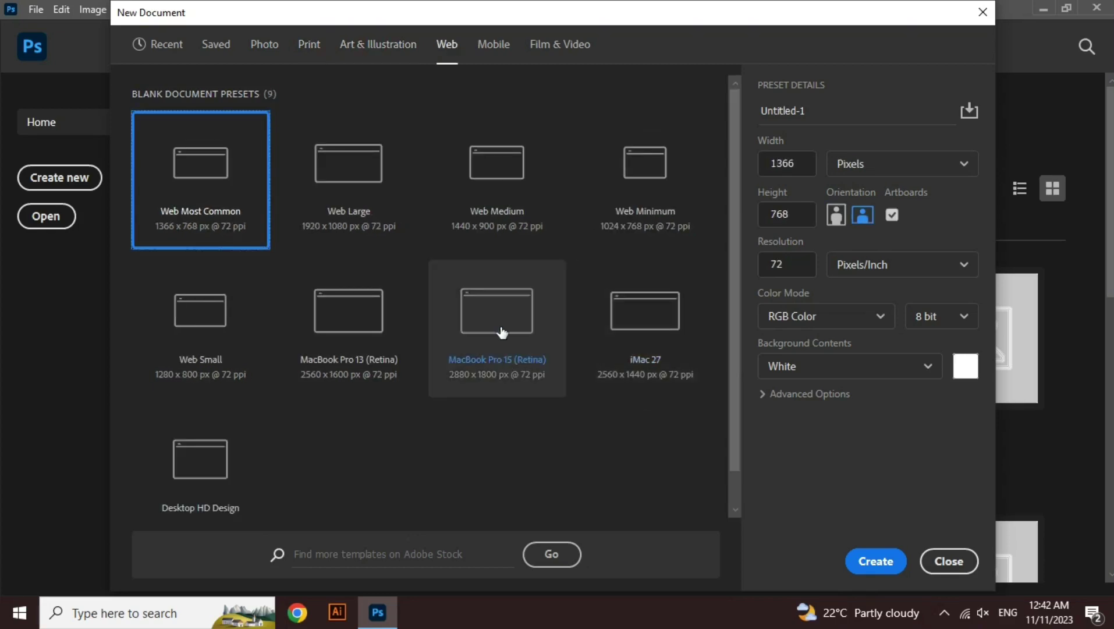
left_click(498, 52)
left_click(498, 51)
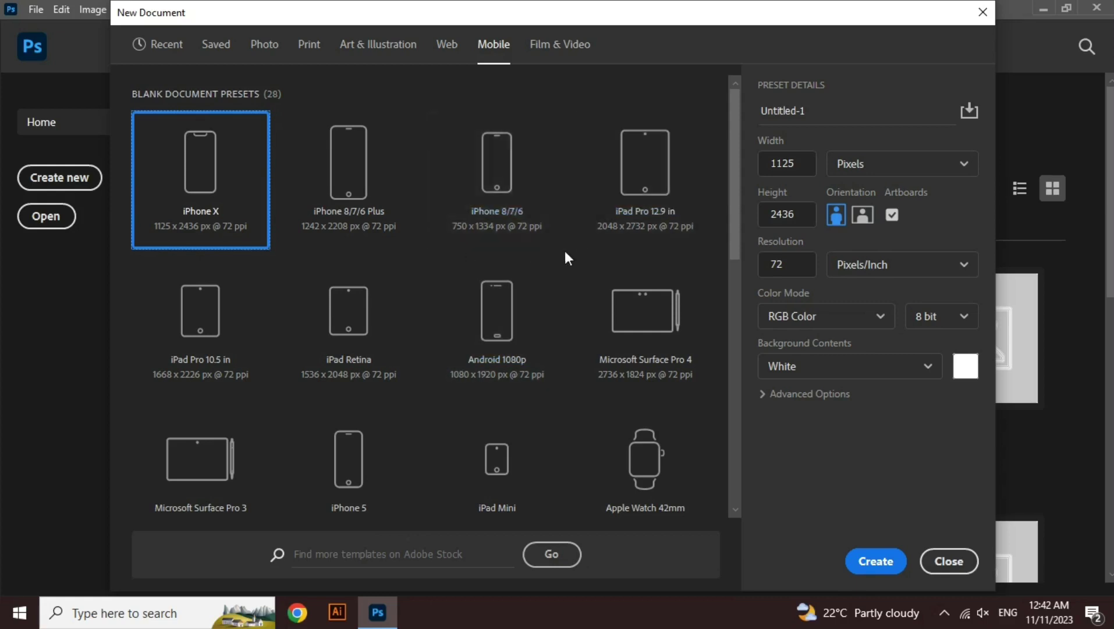
left_click(557, 47)
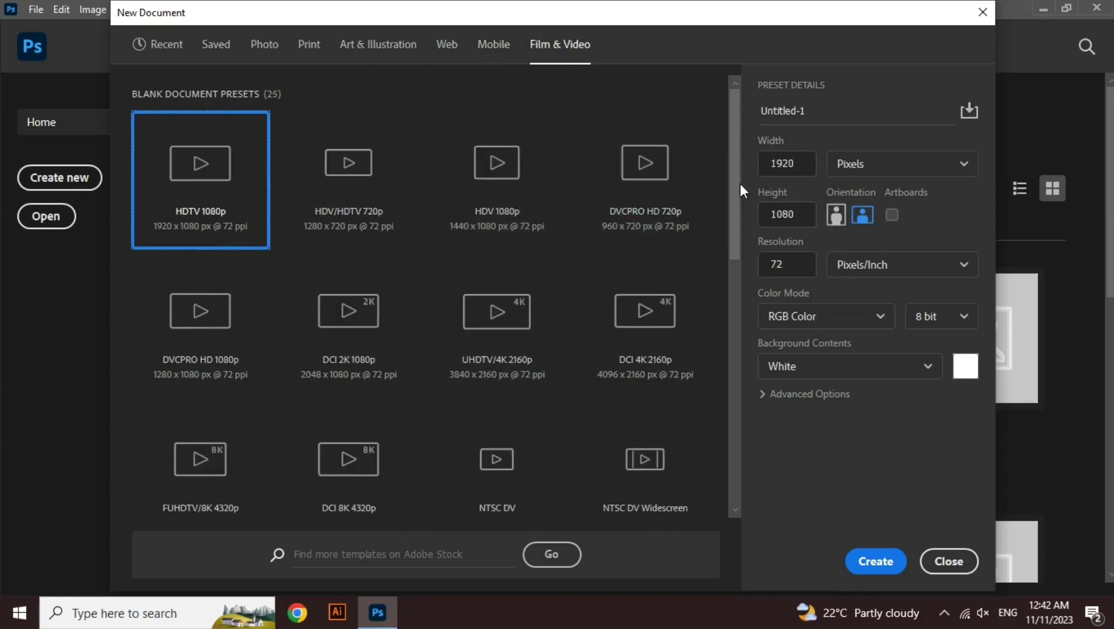
mouse_move(734, 182)
left_mouse_down()
mouse_move(739, 406)
mouse_move(737, 89)
left_mouse_up()
left_click(166, 45)
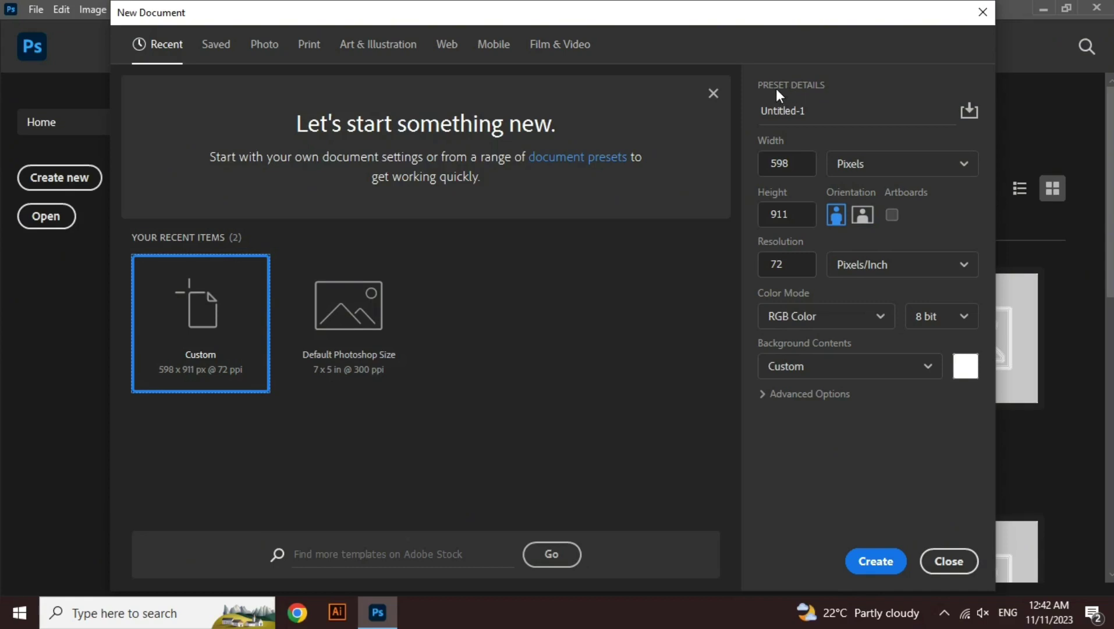
Replace the preset name Untitled-1 with 'interface'
left_click(818, 111)
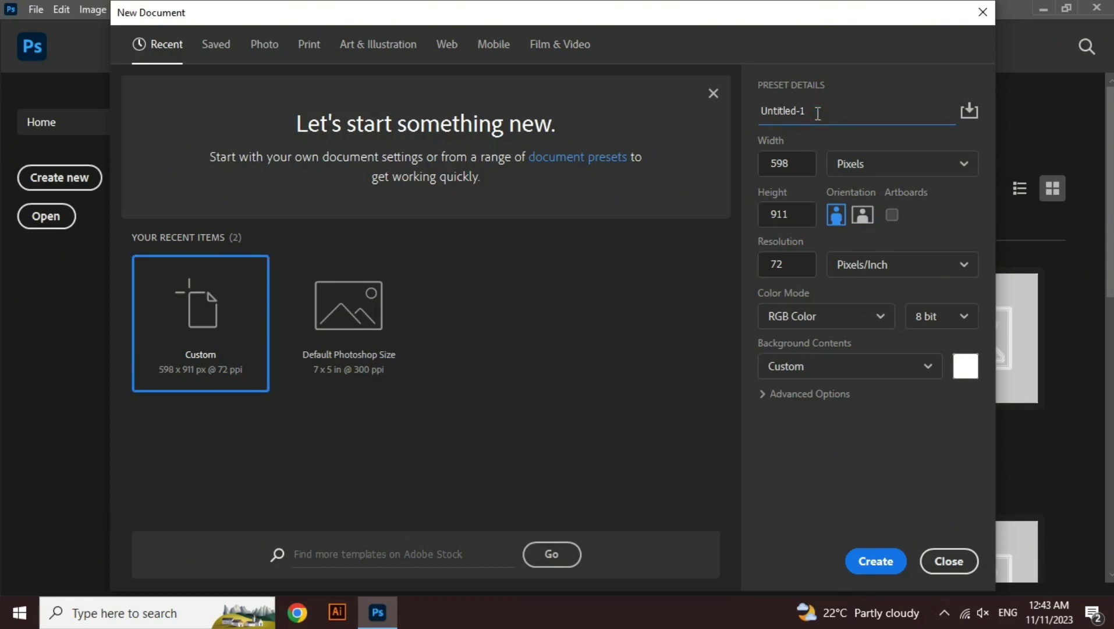
mouse_move(817, 113)
left_mouse_down()
mouse_move(768, 114)
mouse_move(781, 114)
left_mouse_up()
left_click(767, 115)
key("BackSpace")
type("class interface")
key("BackSpace")
key("BackSpace")
key("BackSpace")
key("BackSpace")
key("BackSpace")
key("BackSpace")
Set width and height to 800 each and review the size unit choices
double_click(780, 165)
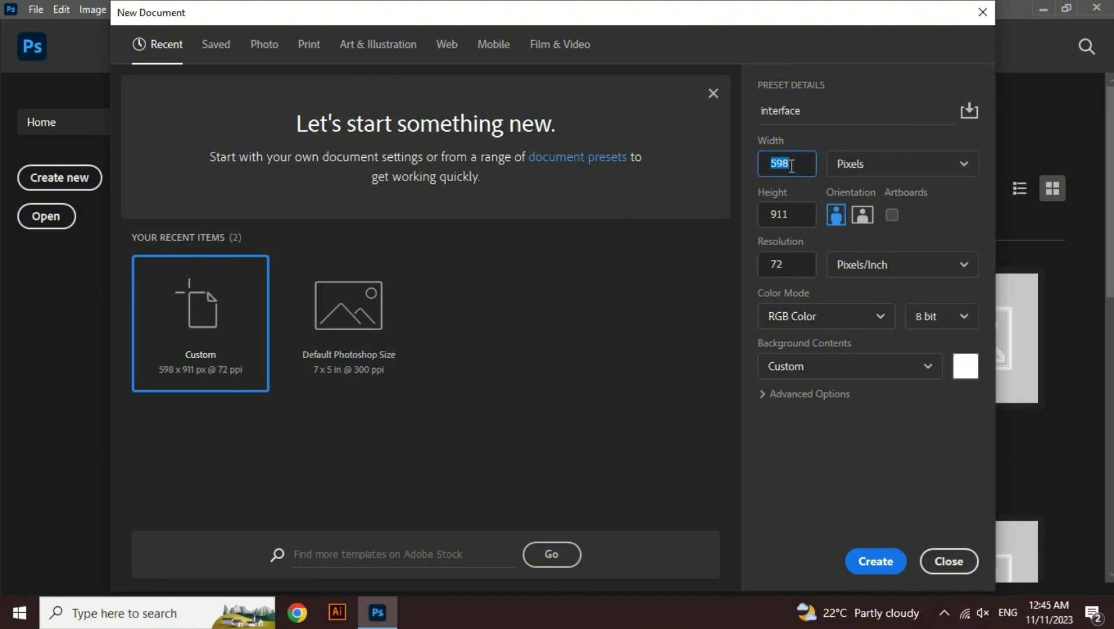
type("800")
key("Tab")
key("Tab")
type("800")
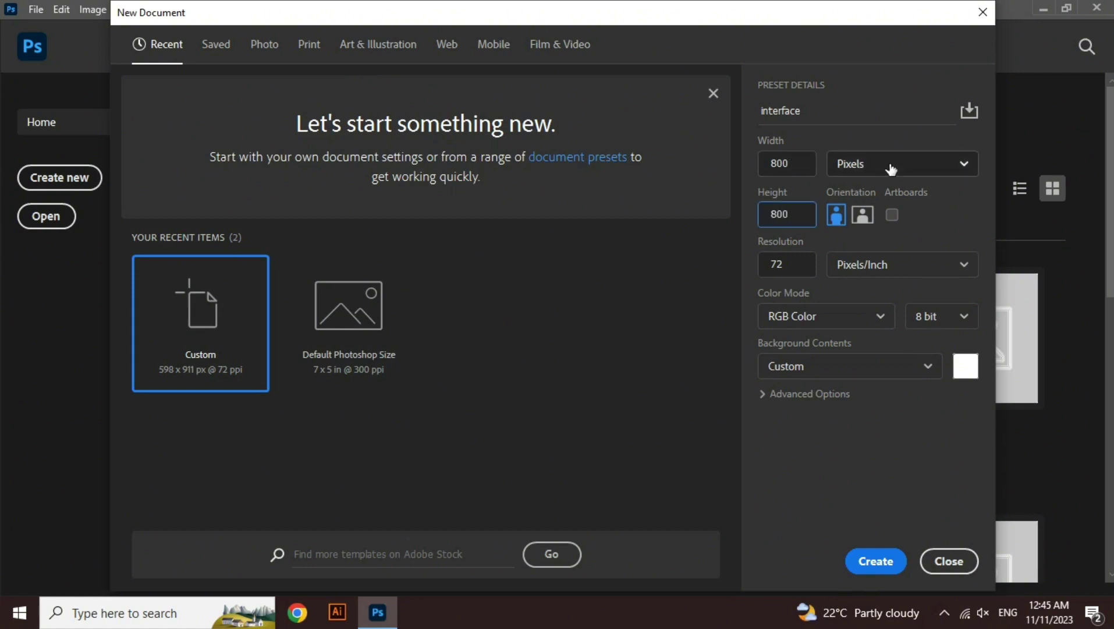
left_click(884, 167)
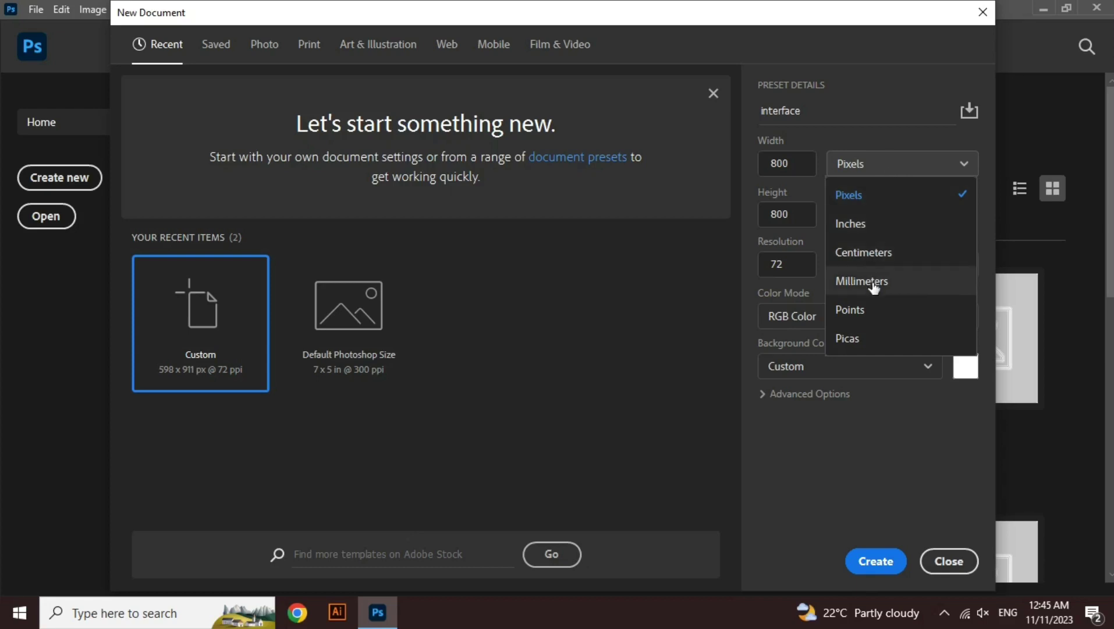
Keep Pixels as the document size unit
left_click(873, 205)
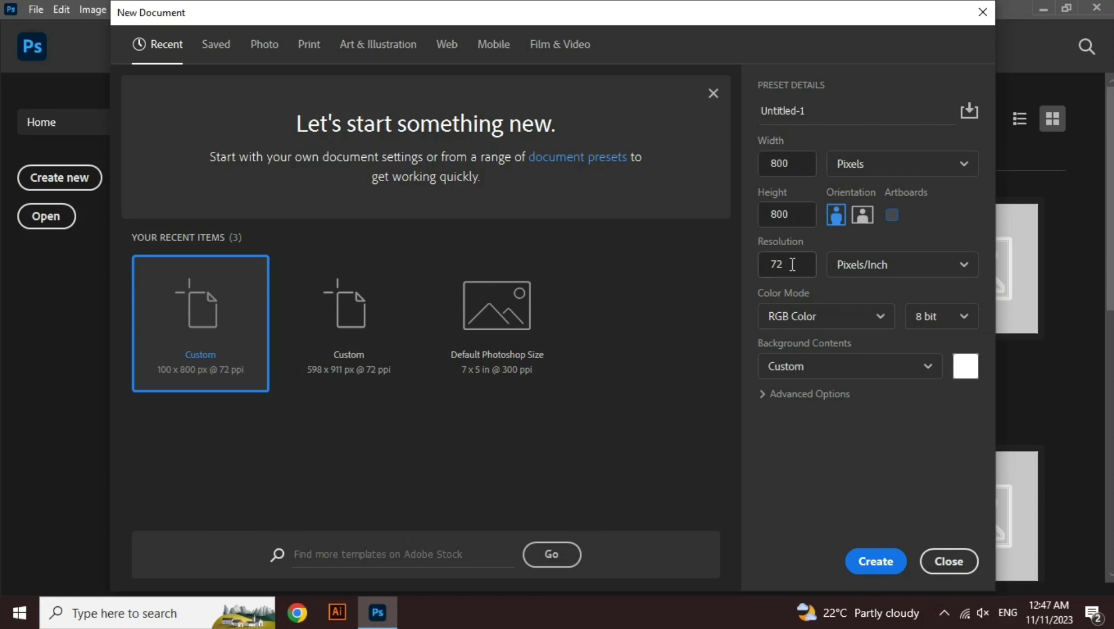
Leave resolution at 72 with Pixels/Inch as its unit
double_click(792, 264)
left_click(885, 271)
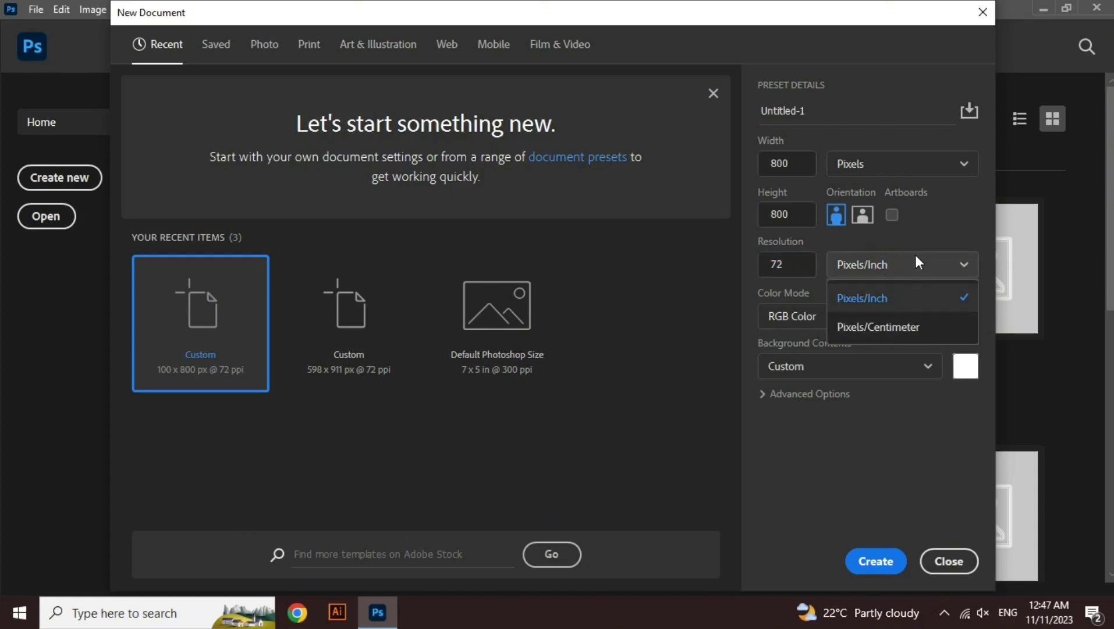
left_click(915, 233)
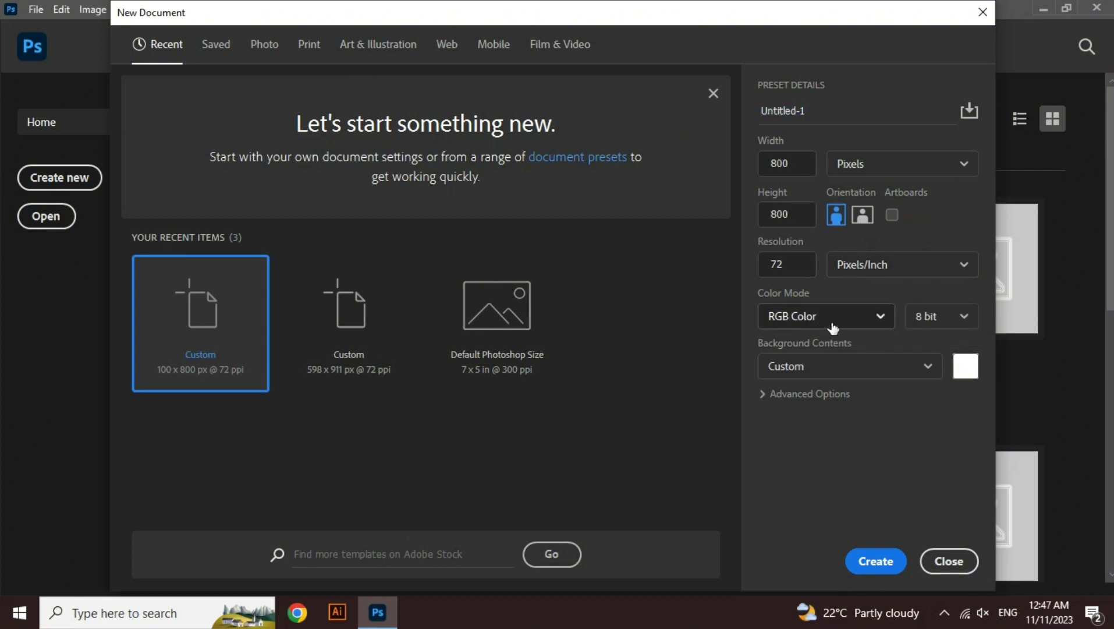
left_click(834, 326)
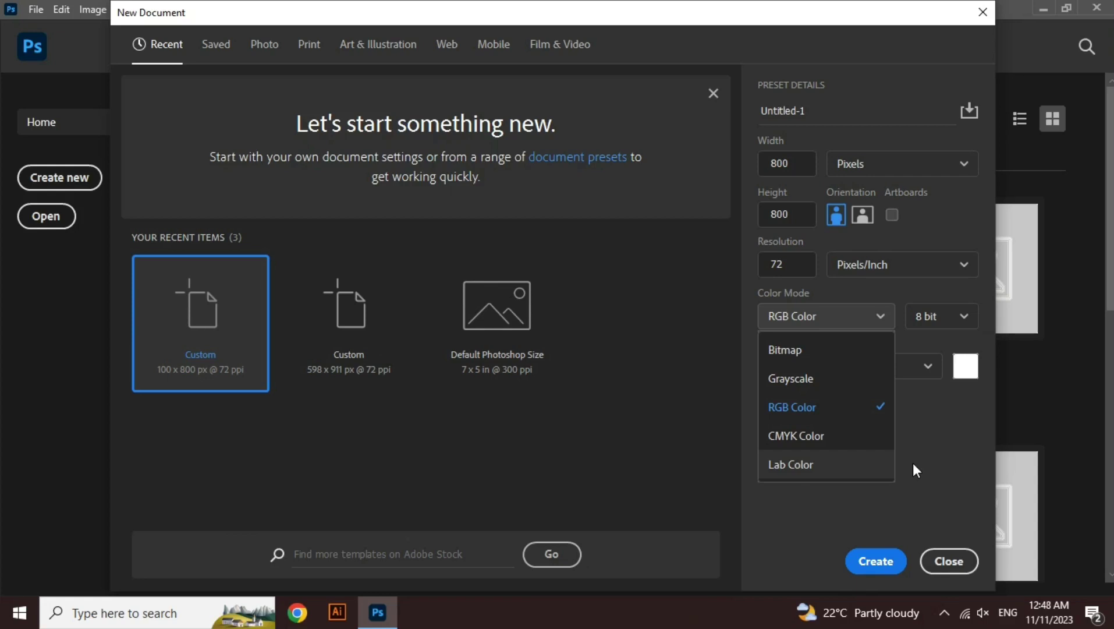
Keep RGB Color mode and 8 bit depth after checking the alternatives
left_click(913, 463)
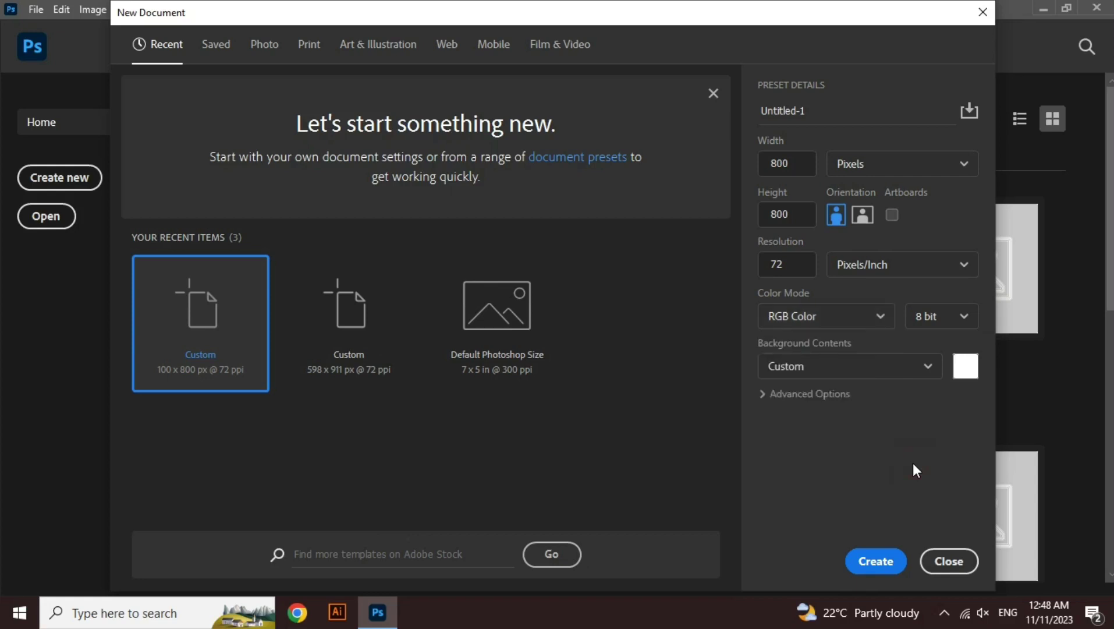
left_click(941, 318)
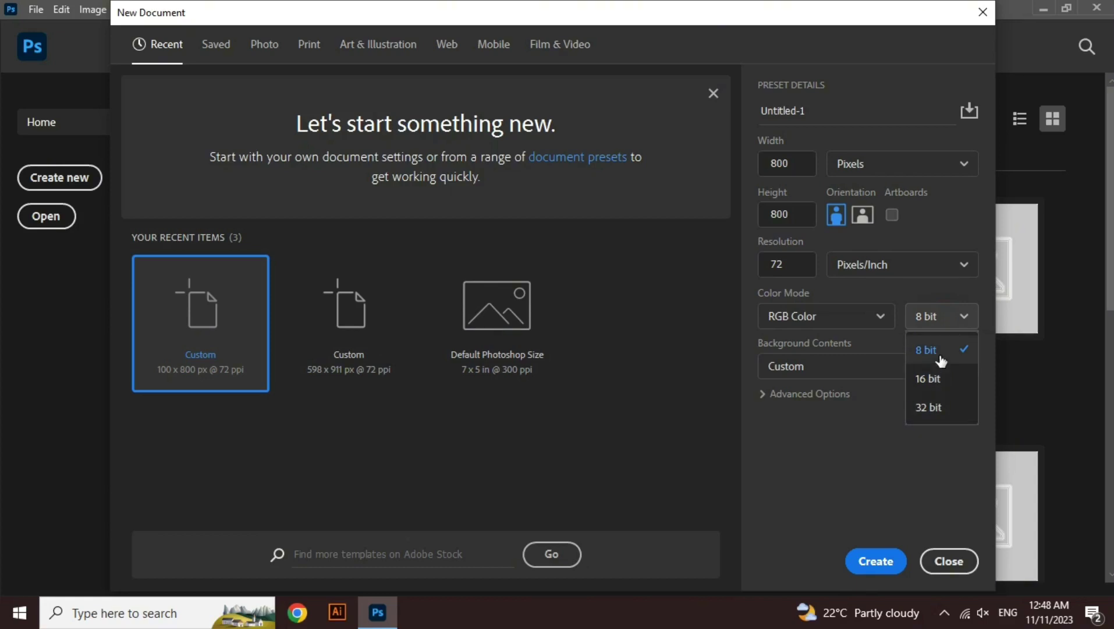
left_click(858, 449)
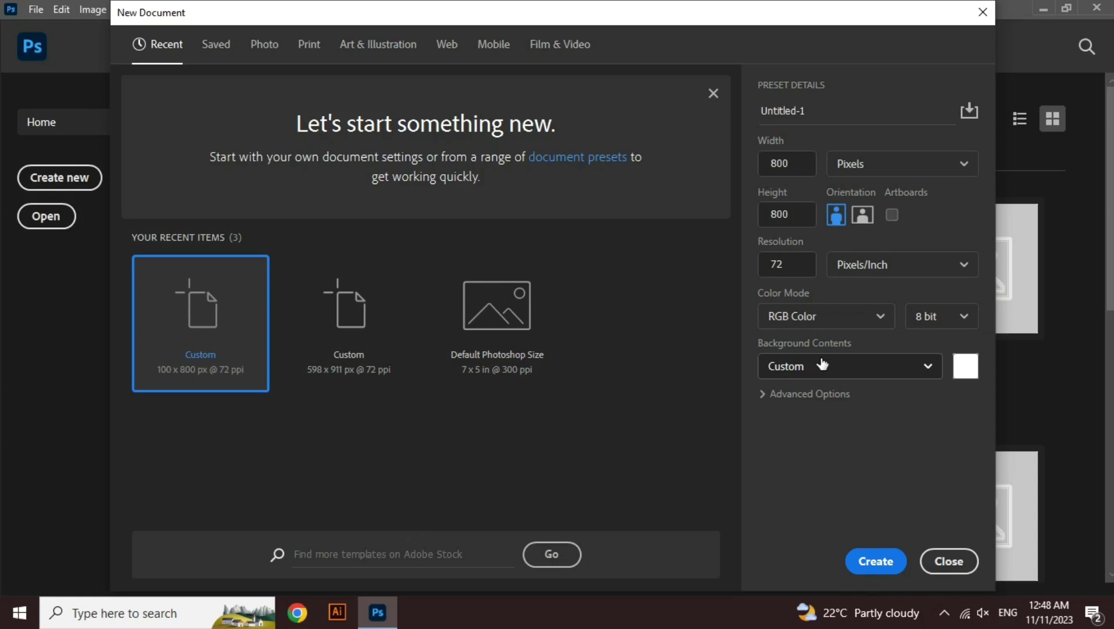
Choose White for Background Contents, then reopen its options
left_click(927, 366)
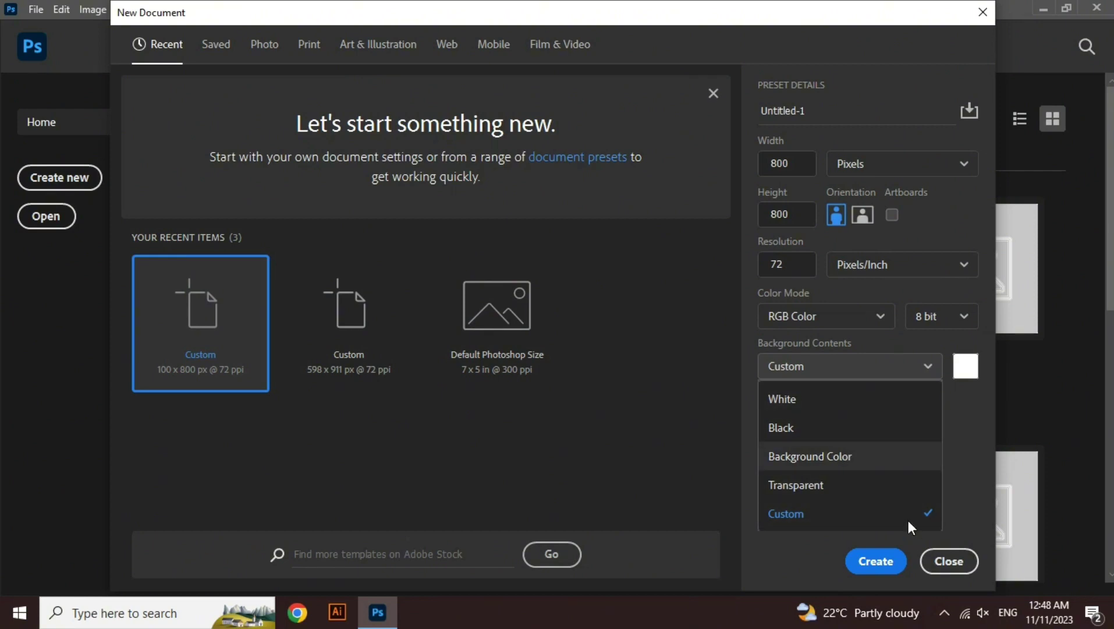
left_click(877, 413)
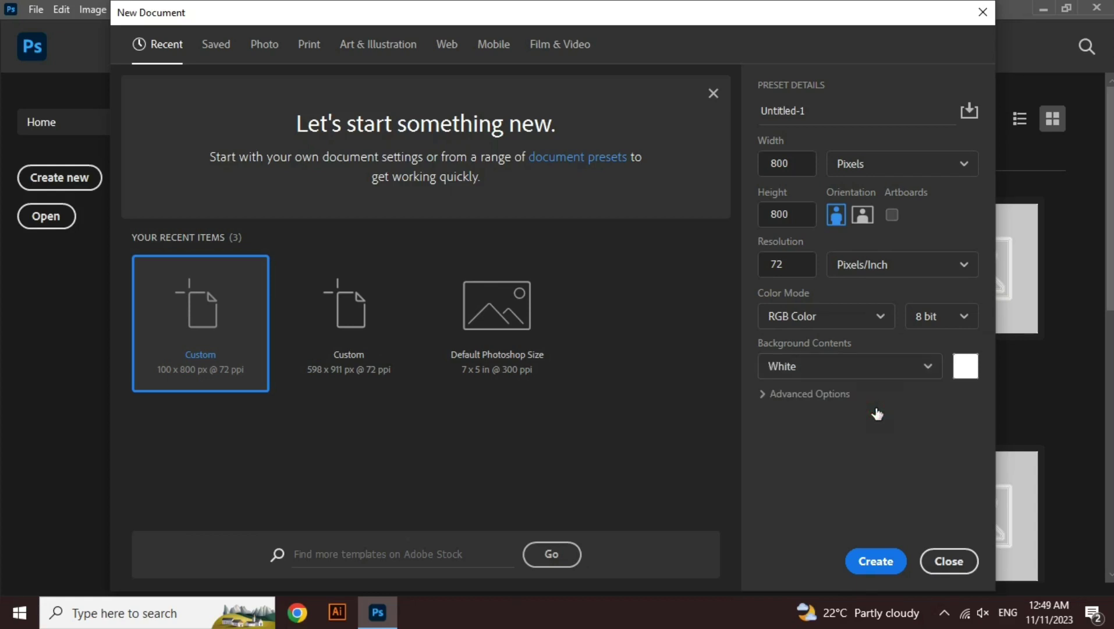
left_click(929, 369)
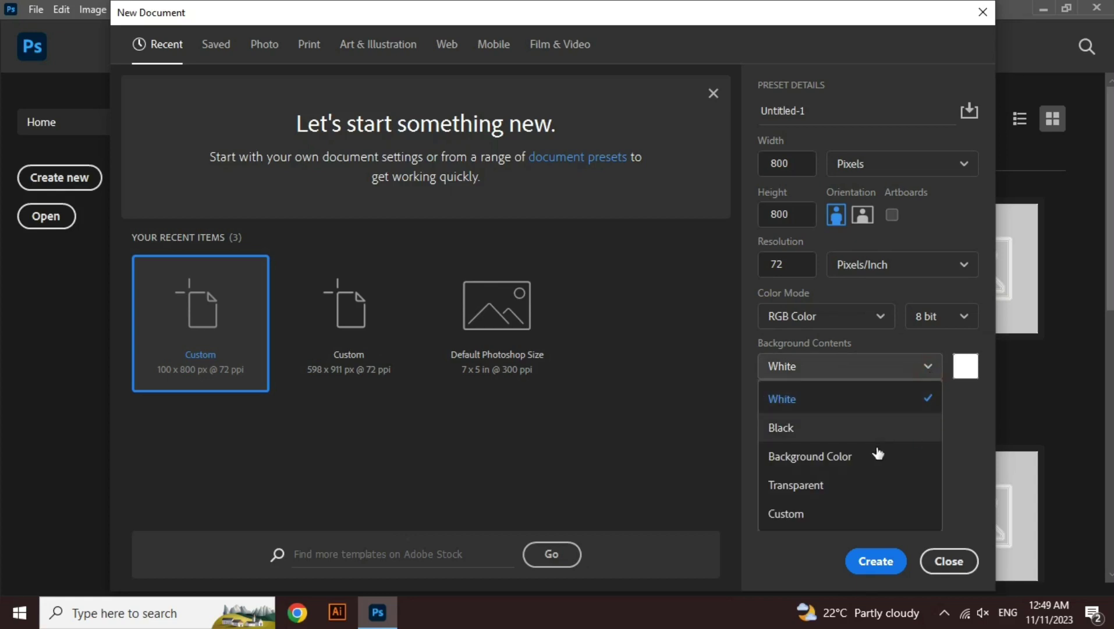
Pick a custom mint-green background colour #7cfdd1 and briefly expand Advanced Options
left_click(845, 521)
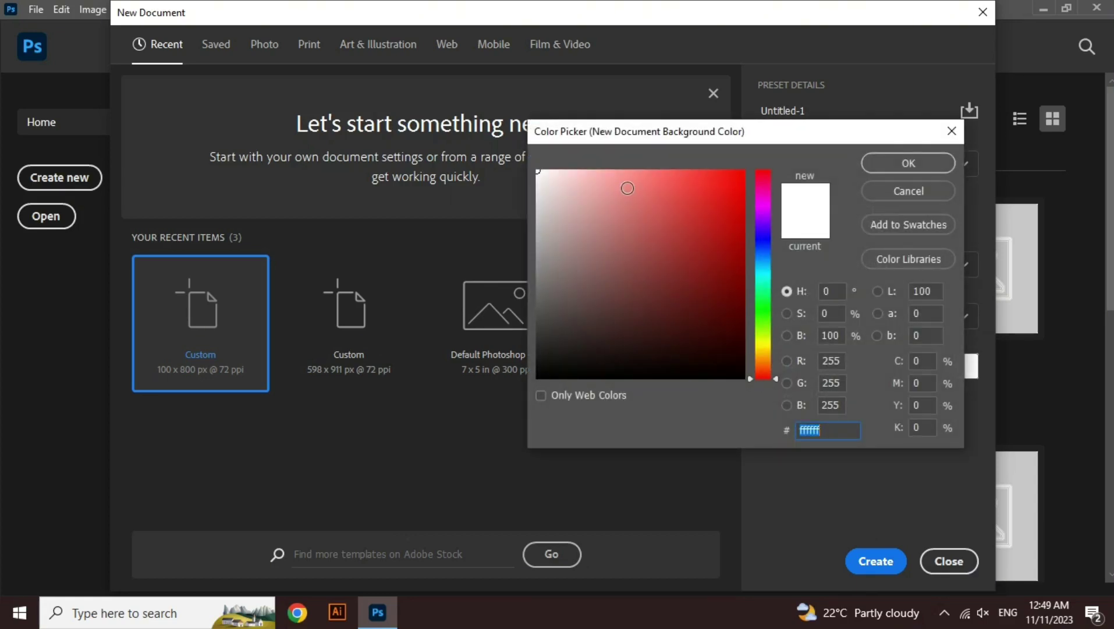
left_click(762, 286)
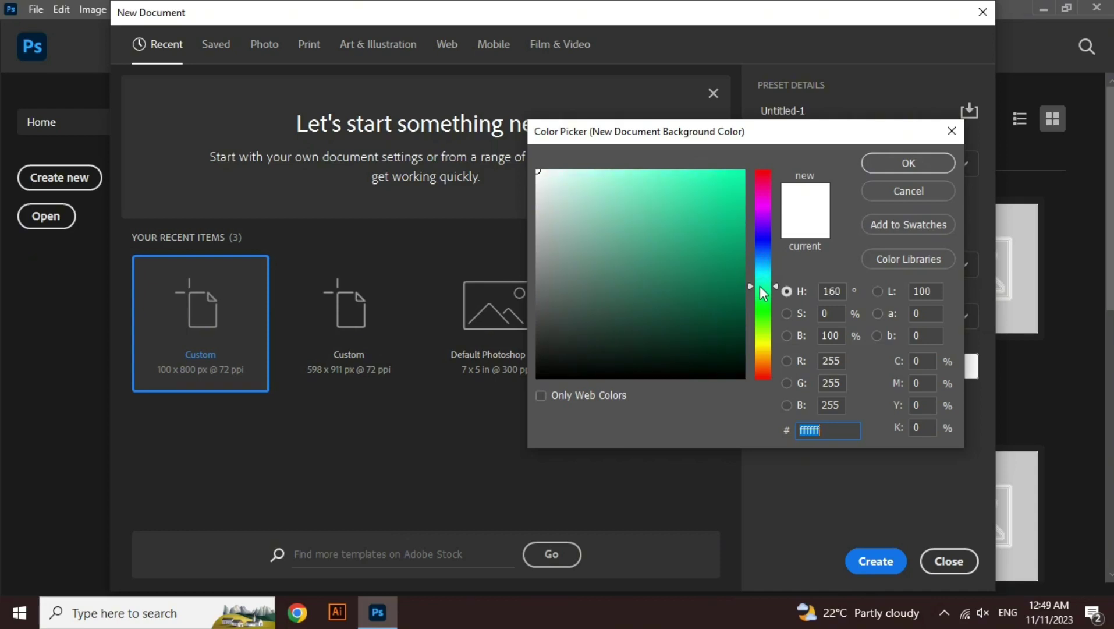
left_click(644, 173)
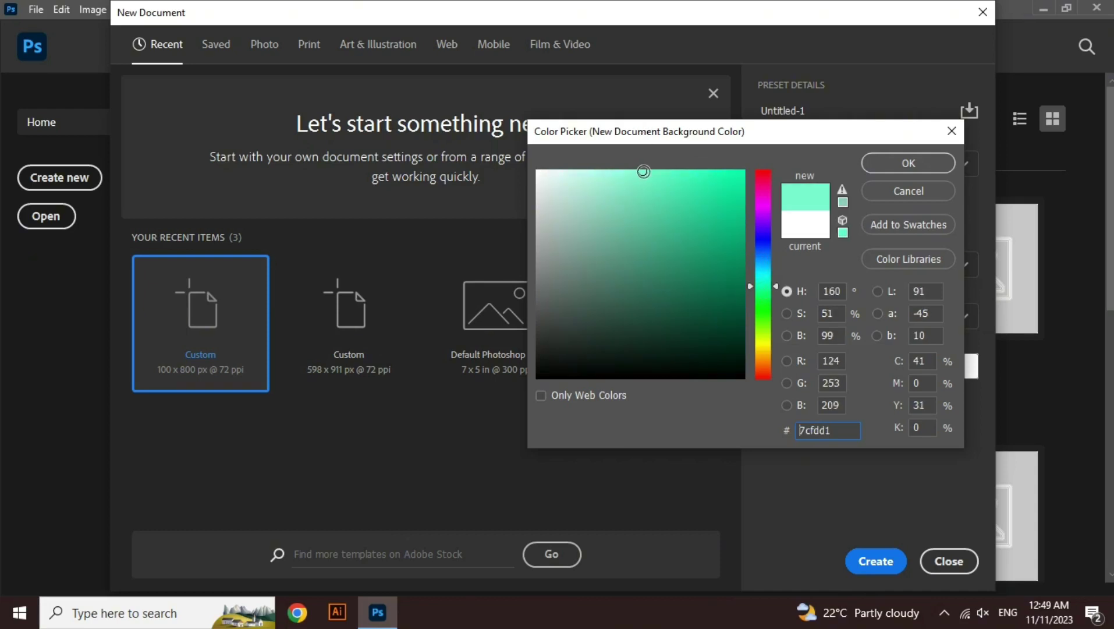
left_click(883, 163)
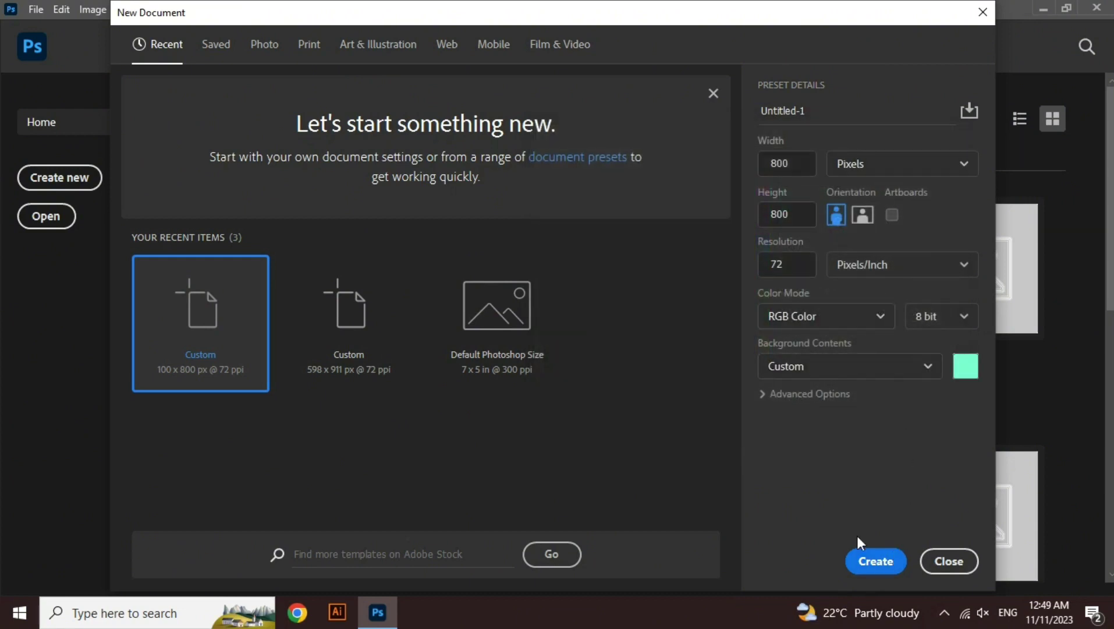
left_click(777, 395)
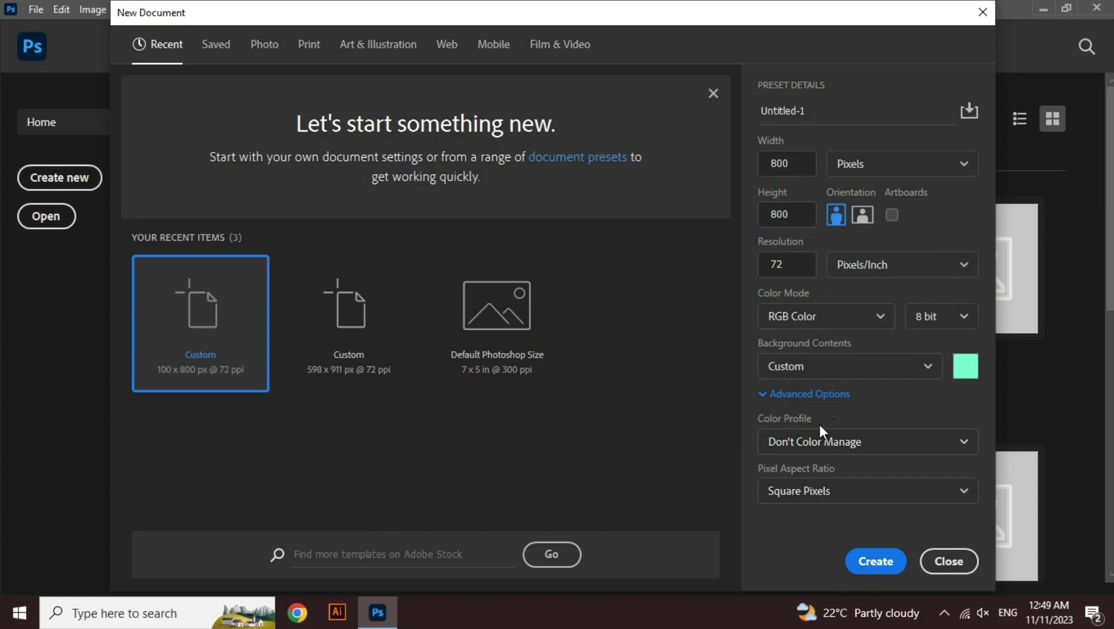
left_click(785, 404)
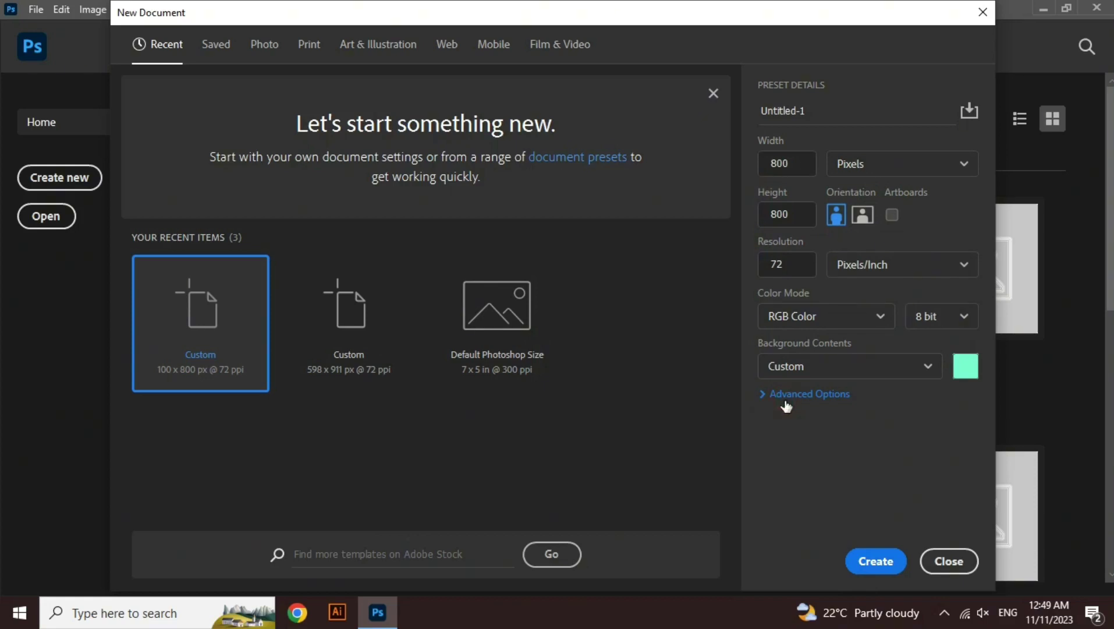
Create the 800×800 px mint-green document as Untitled-1
left_click(883, 566)
left_click(878, 561)
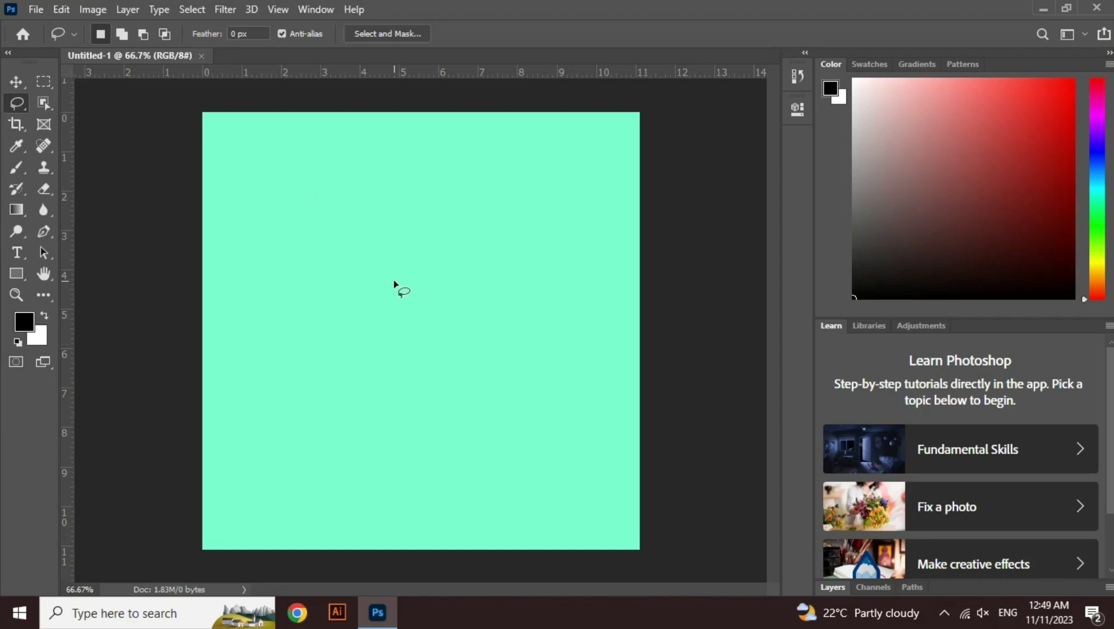
Close the mint-green document and create a fresh 800×800 px White-background document
left_click(201, 56)
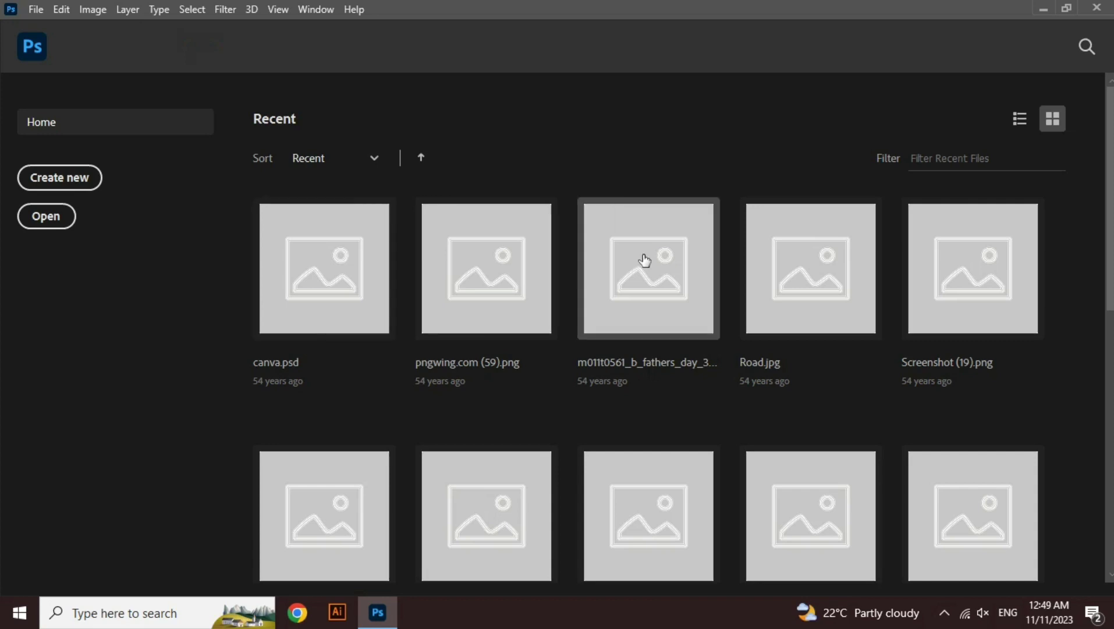
left_click(87, 183)
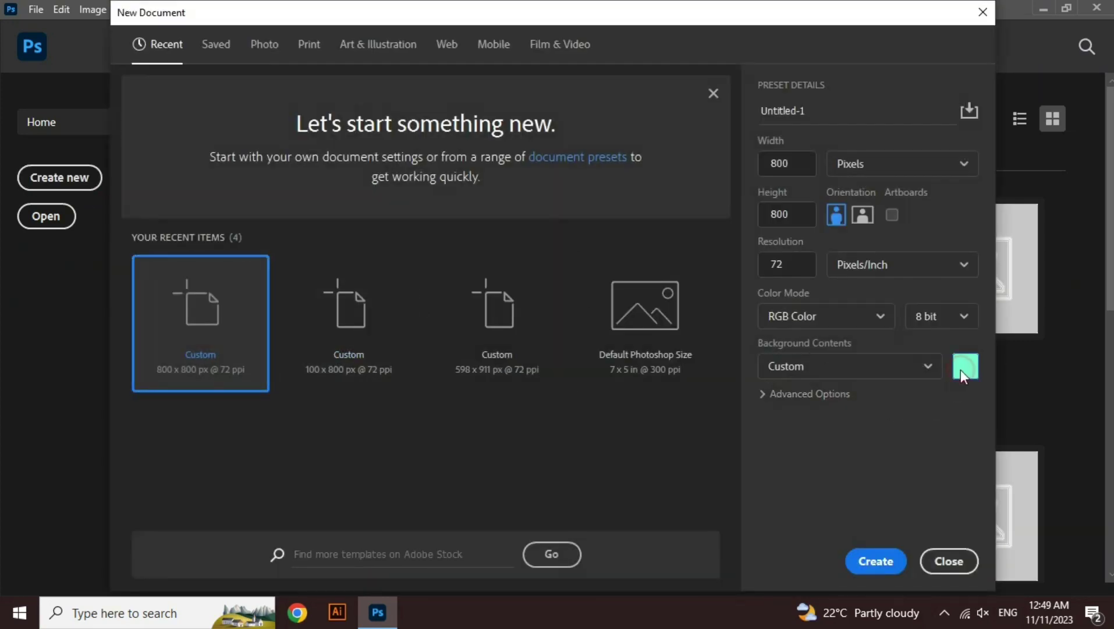
left_click(961, 372)
left_click(919, 191)
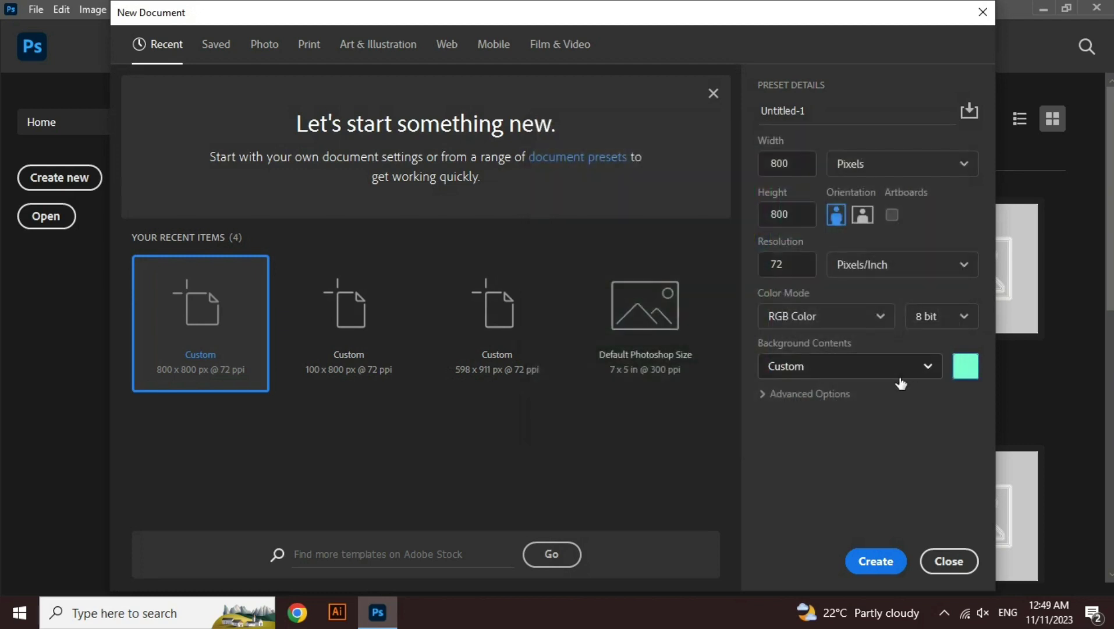
left_click(887, 367)
left_click(870, 390)
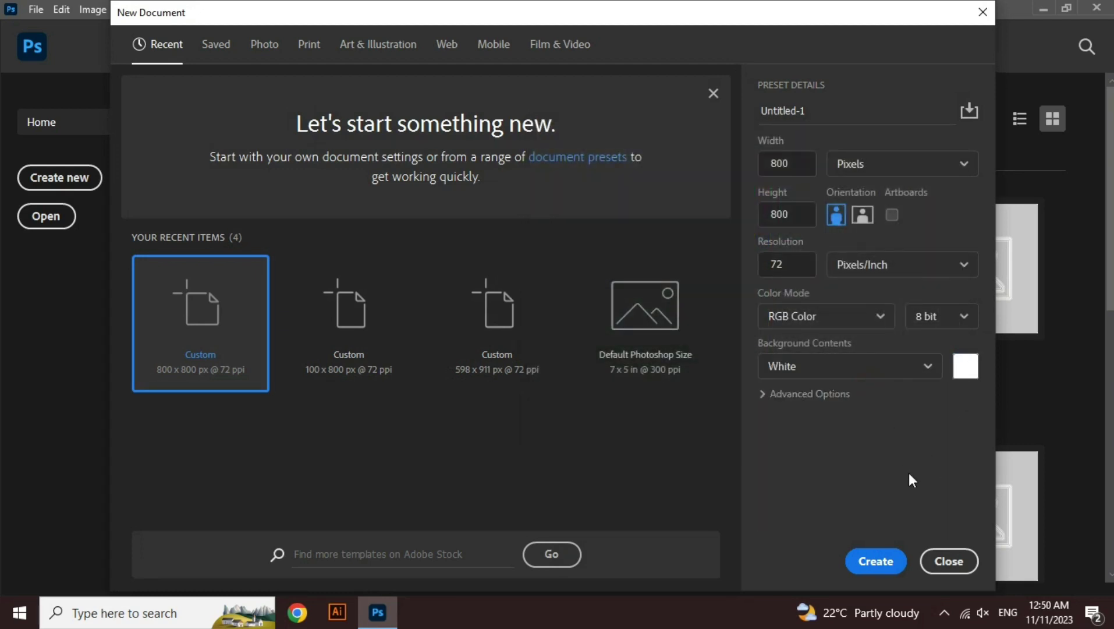
left_click(884, 561)
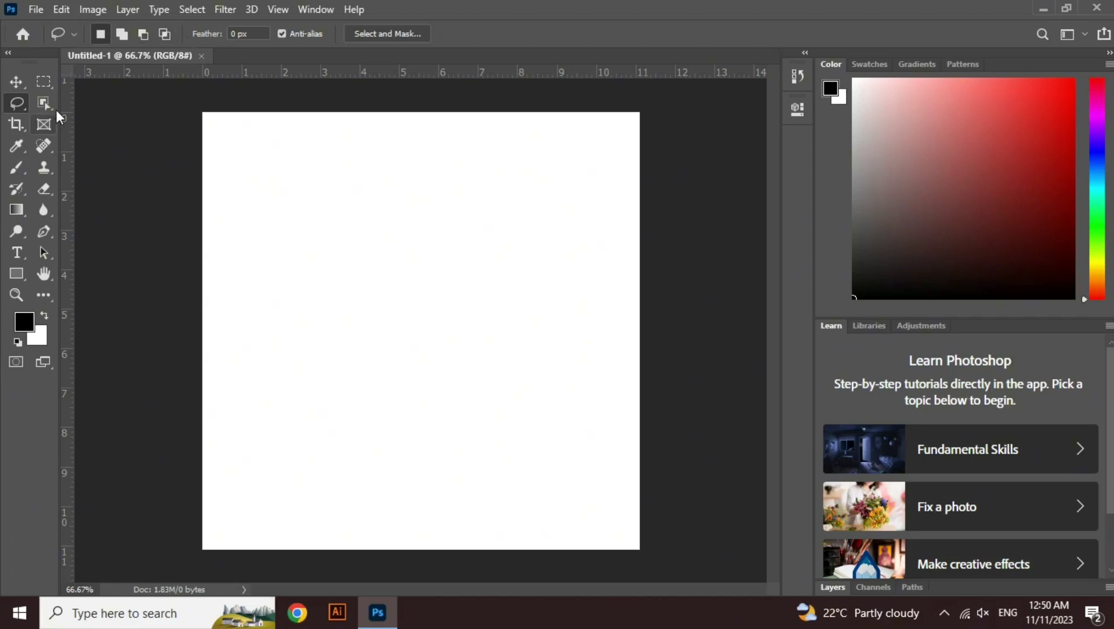
Toggle the Tools panel between one and two columns twice, ending at two columns
left_click(9, 54)
left_click(8, 53)
left_click(9, 54)
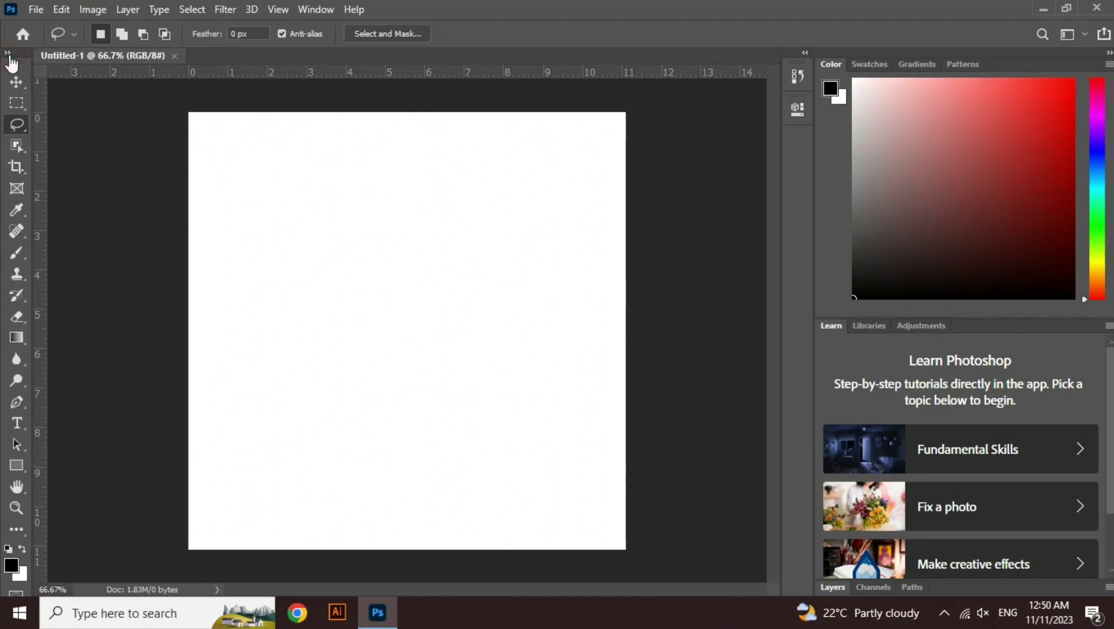
left_click(8, 54)
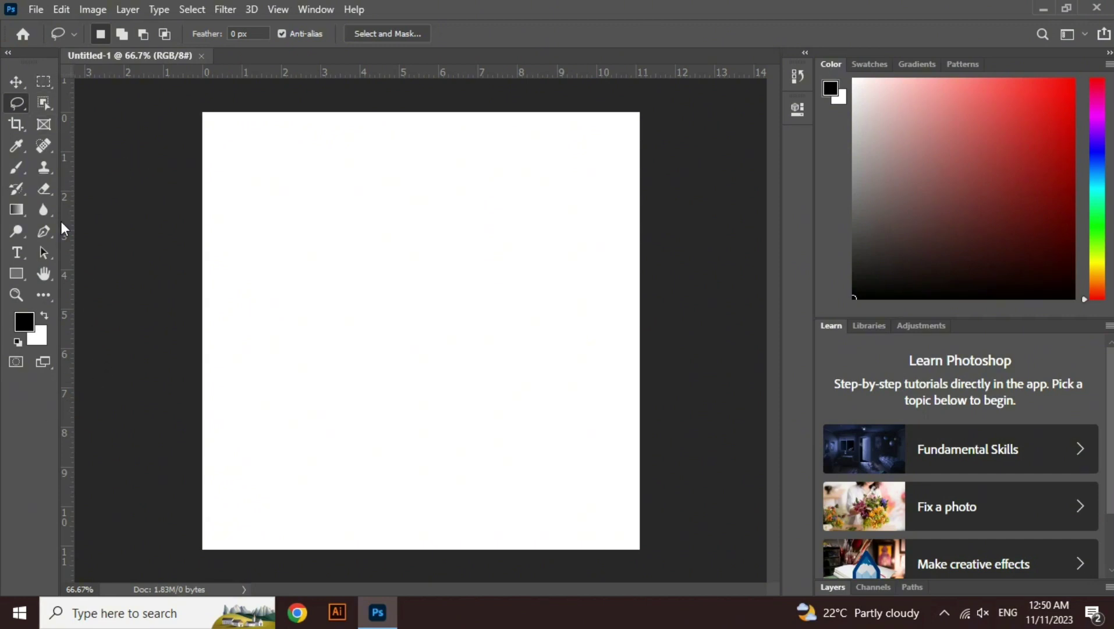
Drag the Untitled-1 document tab out into a floating window and back
left_click(155, 53)
mouse_move(154, 58)
left_mouse_down()
mouse_move(250, 129)
mouse_move(189, 60)
left_mouse_up()
mouse_move(134, 56)
left_mouse_down()
mouse_move(234, 167)
mouse_move(241, 124)
mouse_move(206, 61)
left_mouse_up()
Float the Color and Patterns panels over the canvas, grouping Gradients with Patterns
left_click_drag(831, 64, 482, 263)
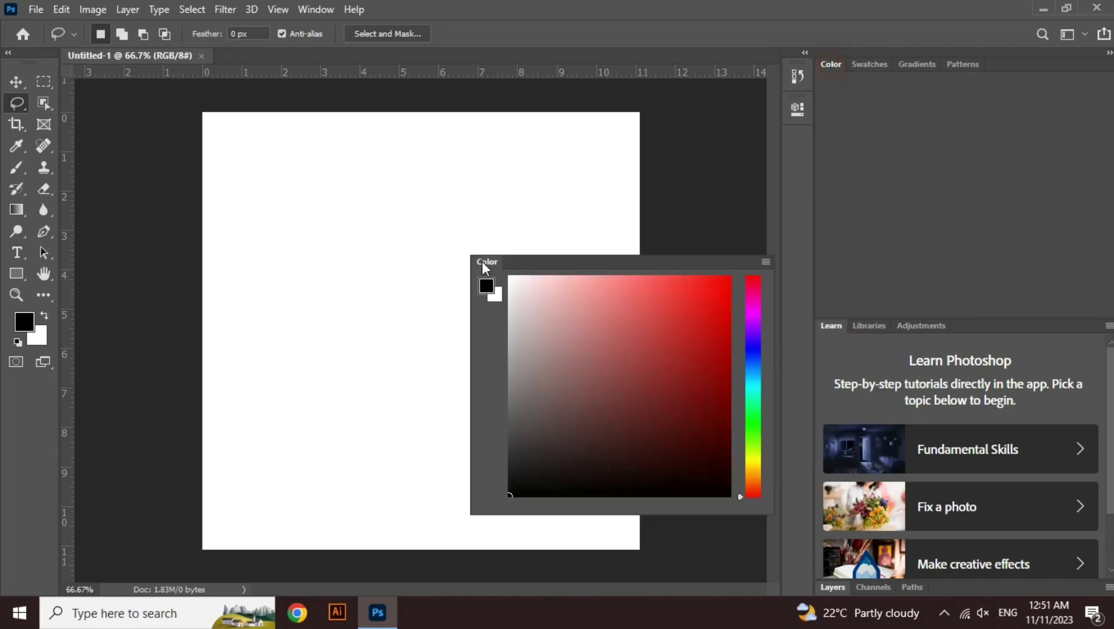
mouse_move(931, 66)
left_mouse_down()
mouse_move(329, 345)
mouse_move(265, 304)
left_mouse_up()
left_click(886, 65)
left_click_drag(886, 65, 320, 307)
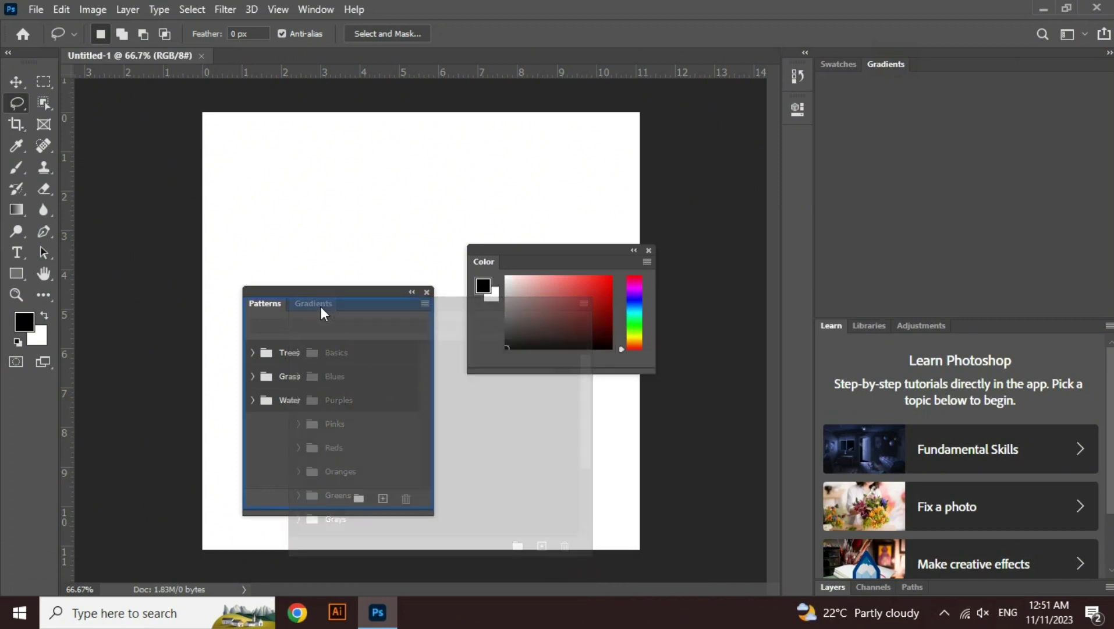
Float the Swatches and Learn panels, with Adjustments grouped as a tab beside Learn
left_click(840, 68)
left_click_drag(839, 69, 533, 177)
mouse_move(830, 66)
left_mouse_down()
mouse_move(582, 163)
mouse_move(439, 57)
left_mouse_up()
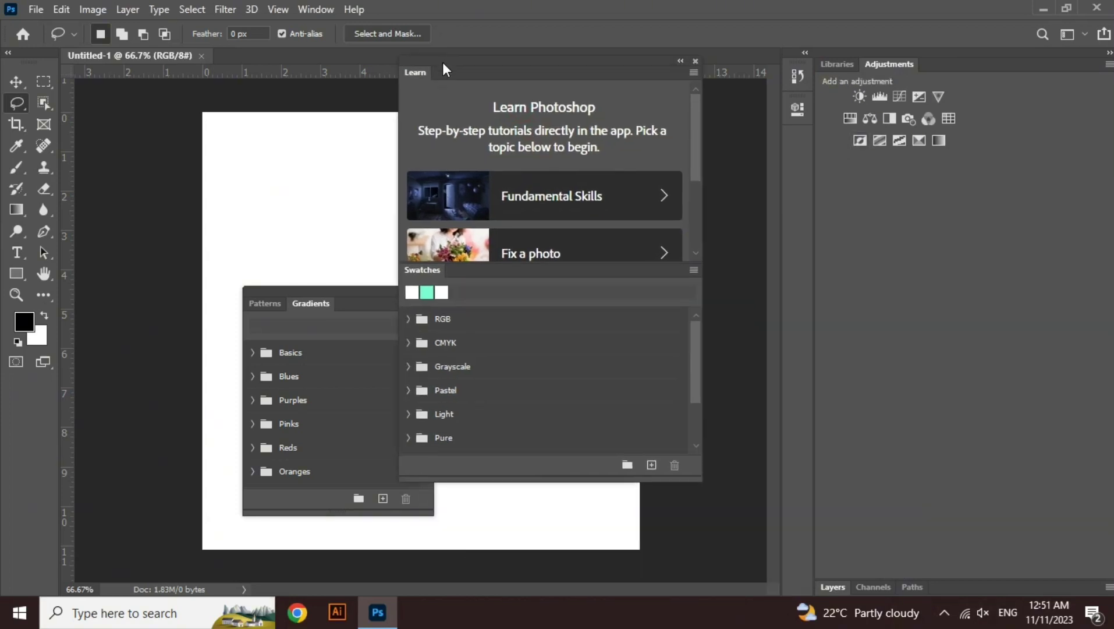
left_click_drag(899, 64, 524, 63)
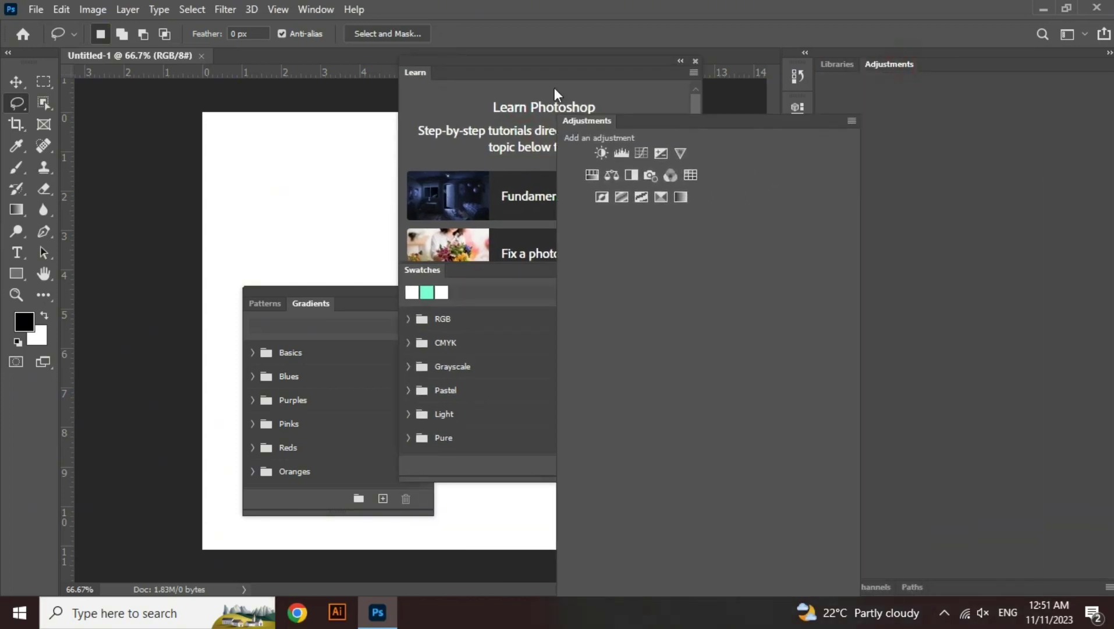
left_click_drag(524, 63, 496, 75)
Dock Libraries as a tab in the Learn/Adjustments group and float the Tools panel
left_click_drag(832, 64, 546, 69)
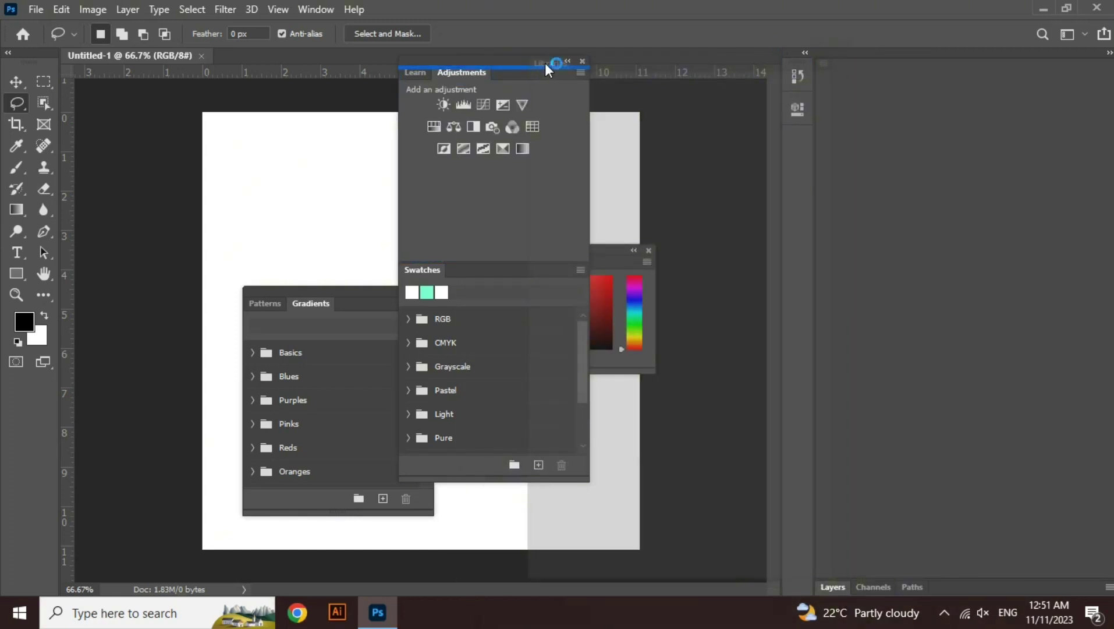
left_click_drag(545, 64, 537, 64)
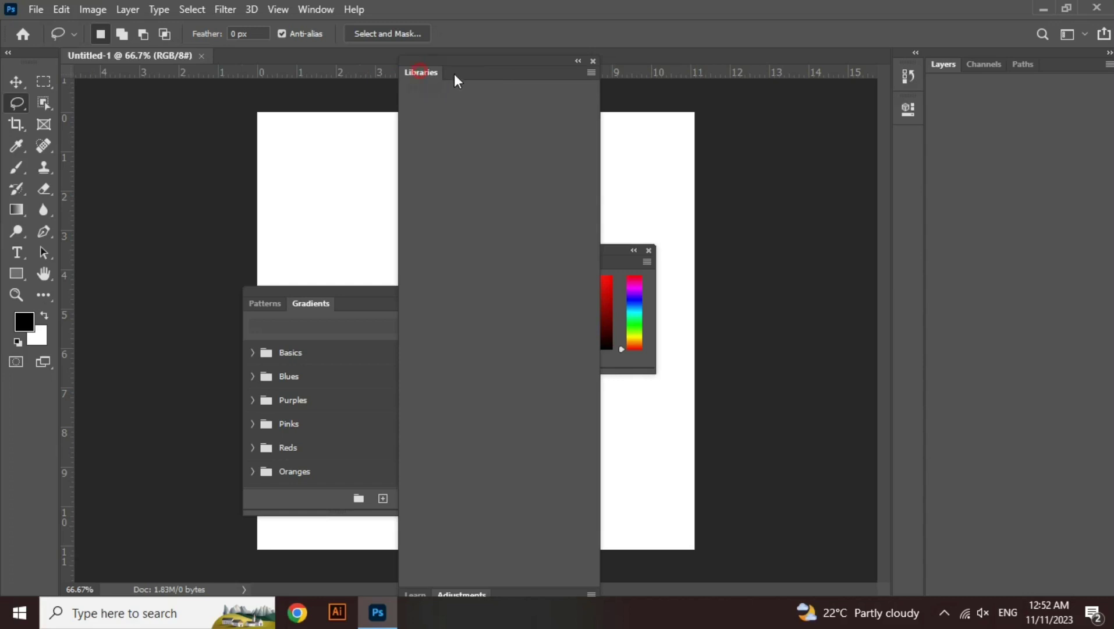
left_click_drag(435, 79, 728, 72)
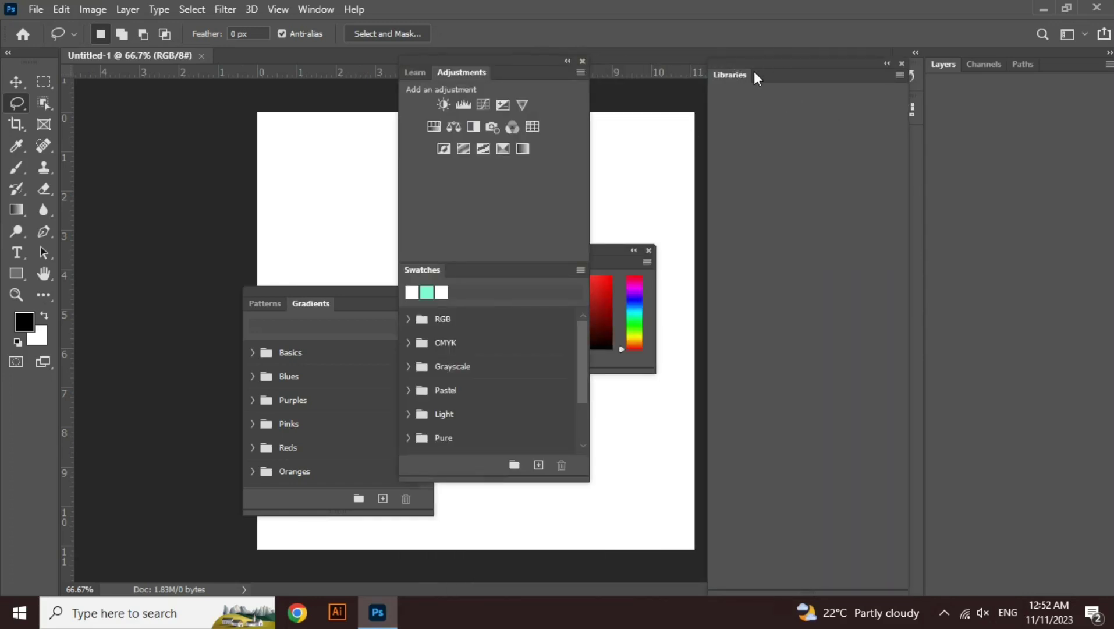
left_click(418, 71)
left_click(459, 73)
left_click_drag(645, 93, 503, 72)
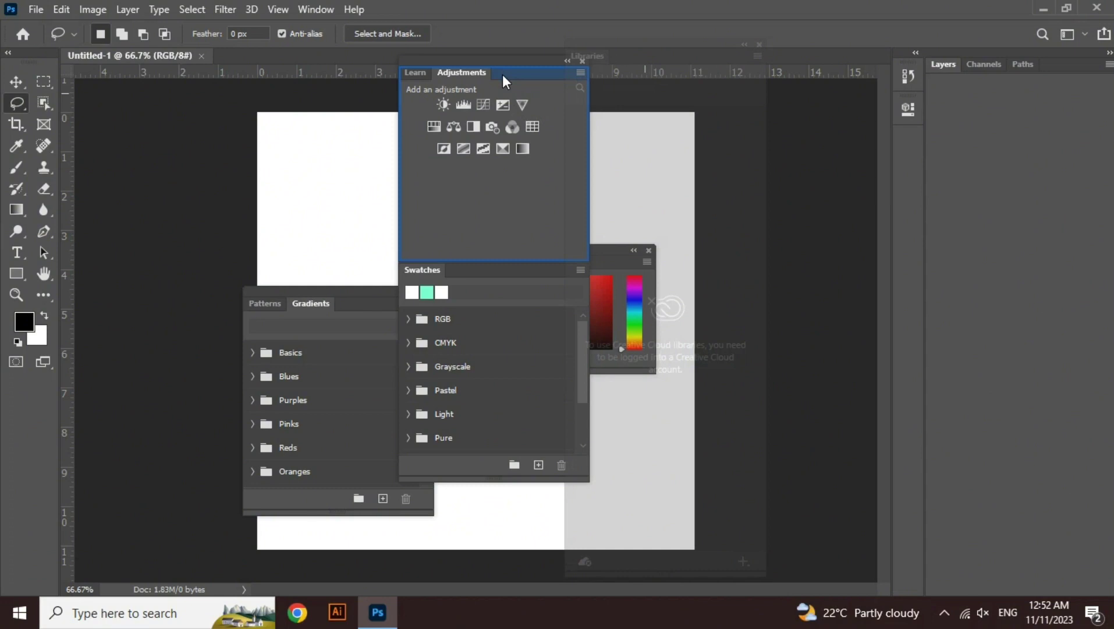
left_click_drag(502, 75, 502, 75)
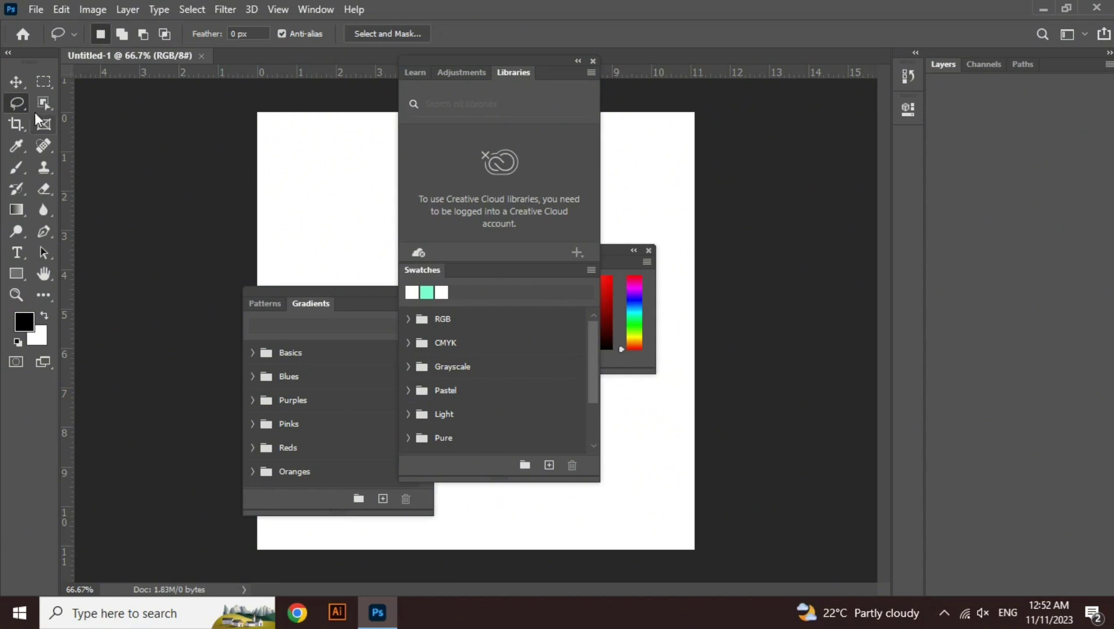
left_click_drag(37, 73, 158, 192)
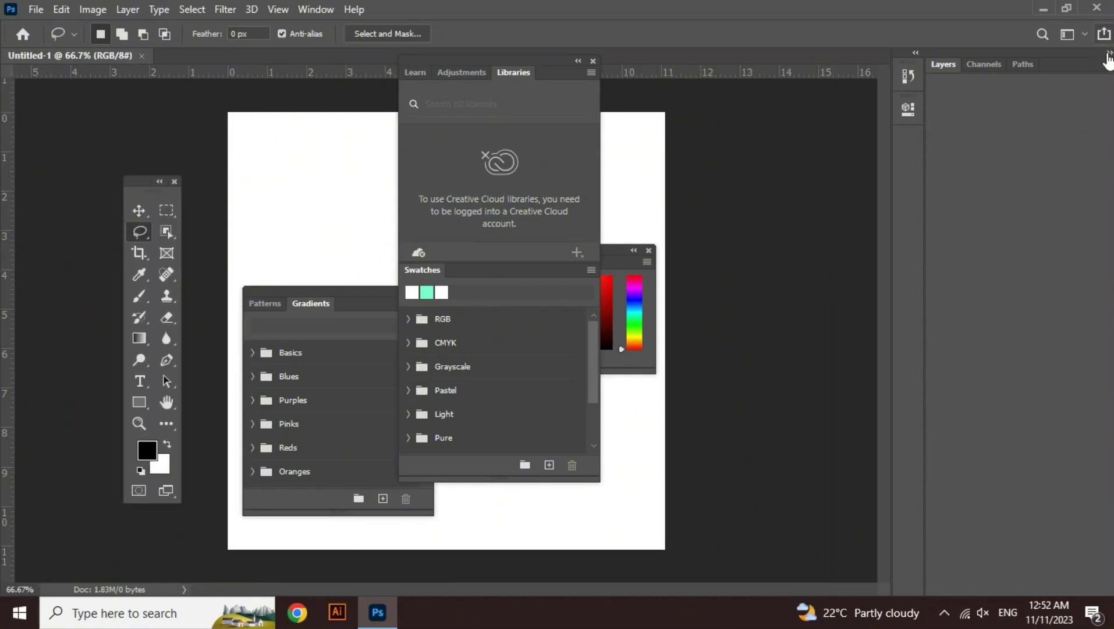
Move the Libraries and Swatches group right so the Color, Gradients and Patterns panel is fully visible
left_click(1109, 68)
left_click(884, 214)
left_click_drag(550, 60, 820, 120)
mouse_move(481, 249)
left_mouse_down()
mouse_move(462, 273)
mouse_move(363, 308)
mouse_move(572, 146)
left_mouse_up()
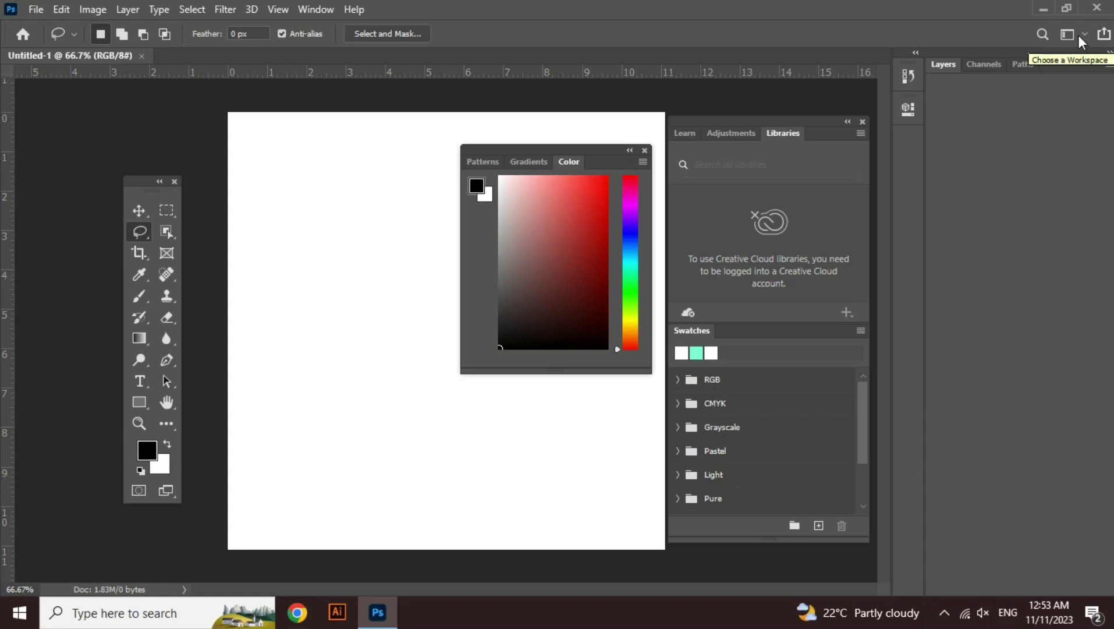
Cancel a New Workspace save and show the Window > Workspace list with Essentials current
left_click(1080, 35)
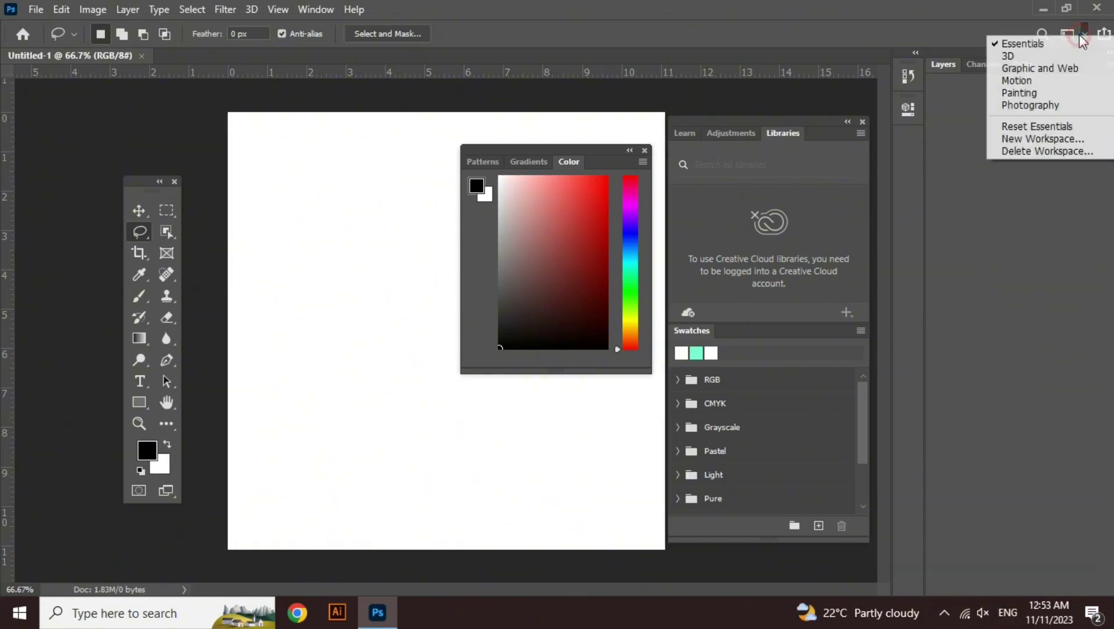
left_click(1066, 143)
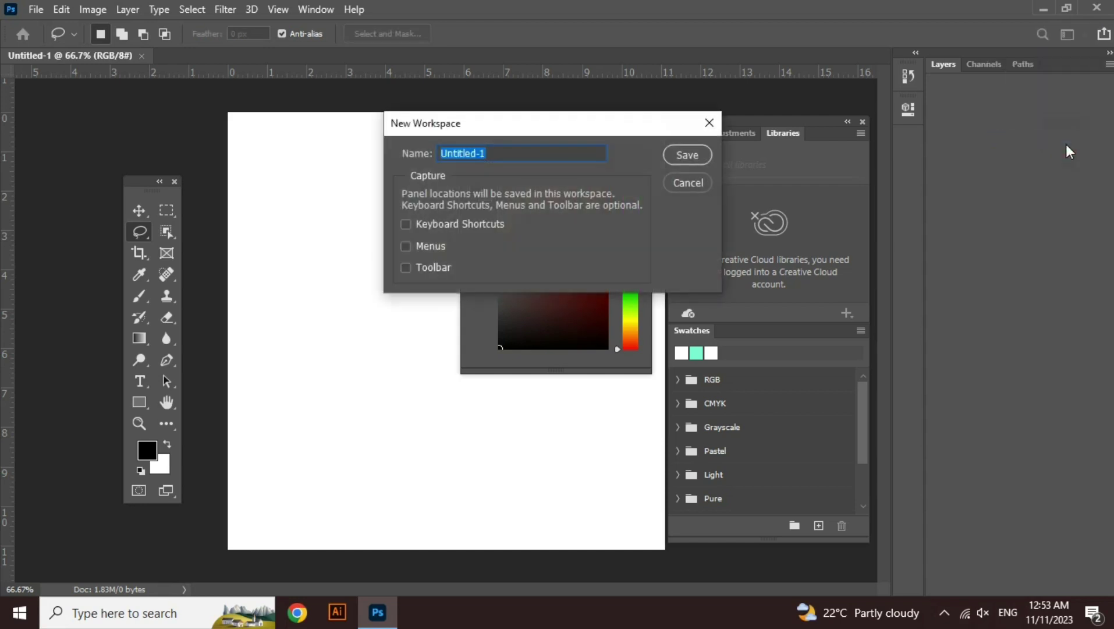
left_click(688, 183)
left_click(327, 9)
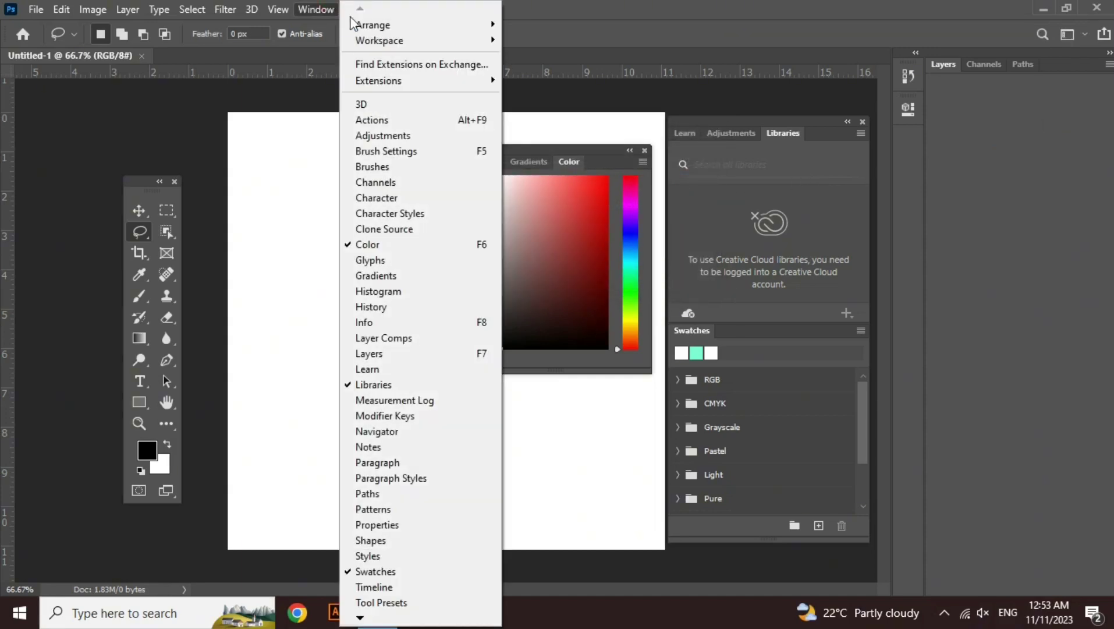
mouse_move(379, 41)
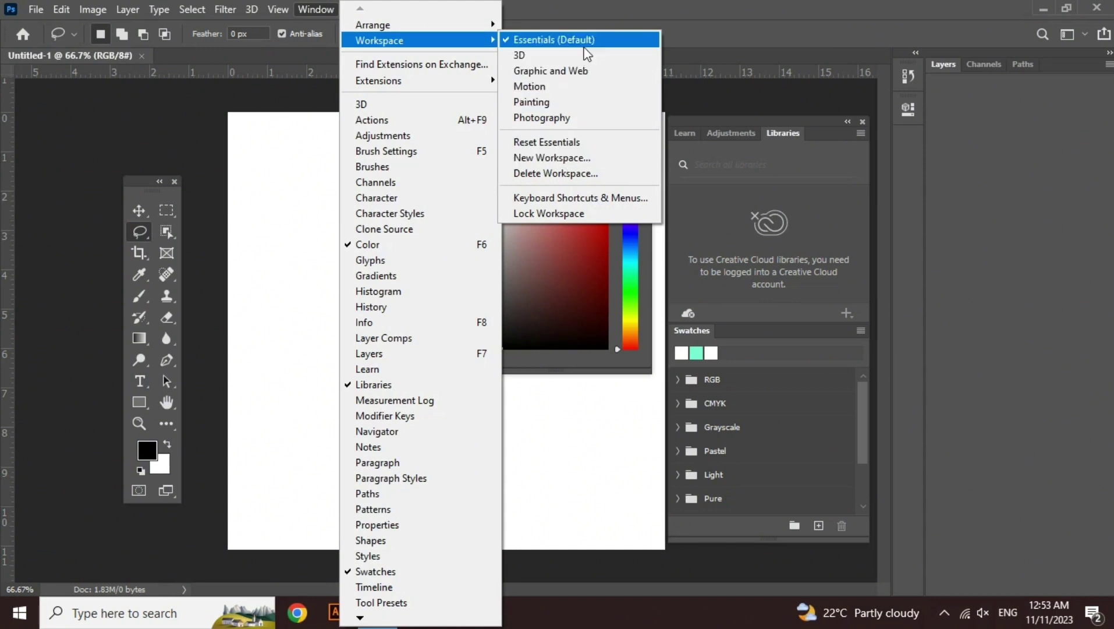
Close the floating Tools, Color/Gradients/Patterns and Libraries/Swatches panels
left_click(552, 41)
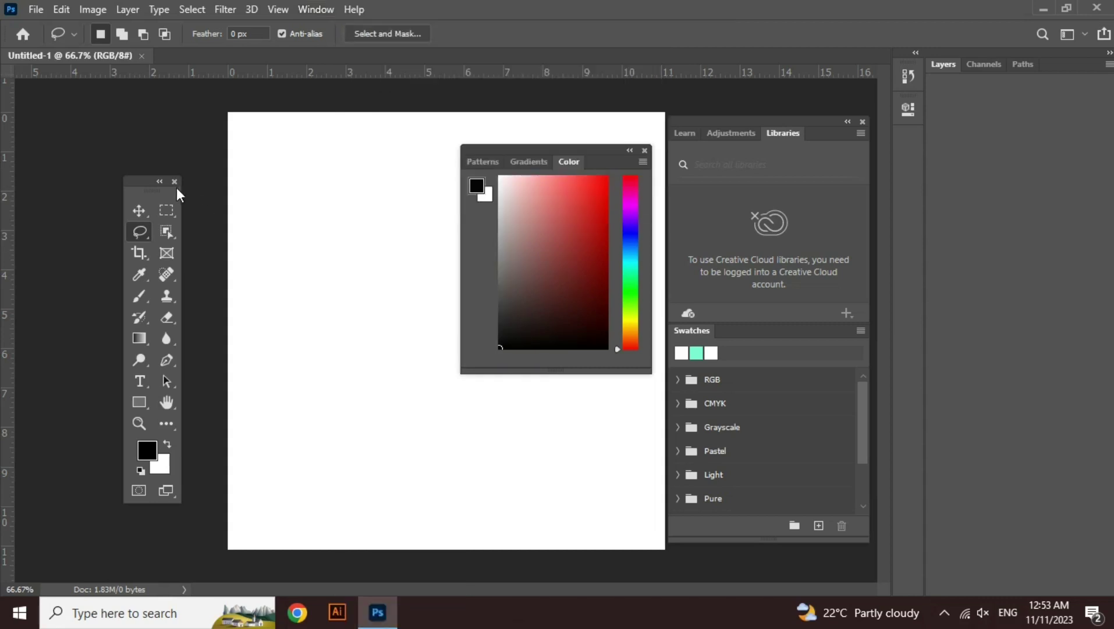
left_click(173, 182)
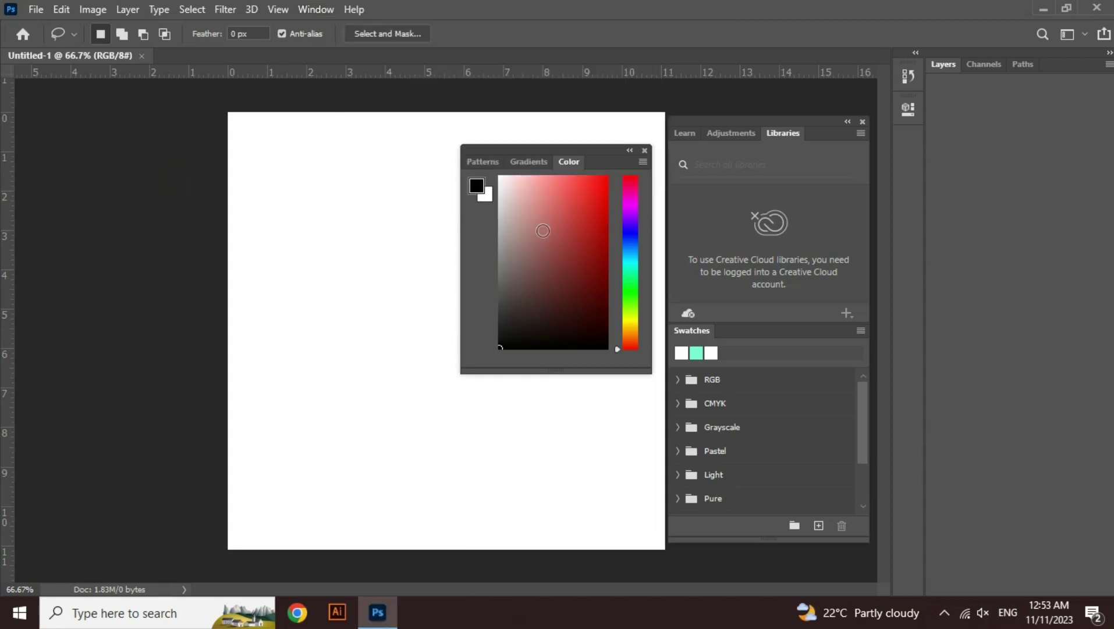
left_click(645, 150)
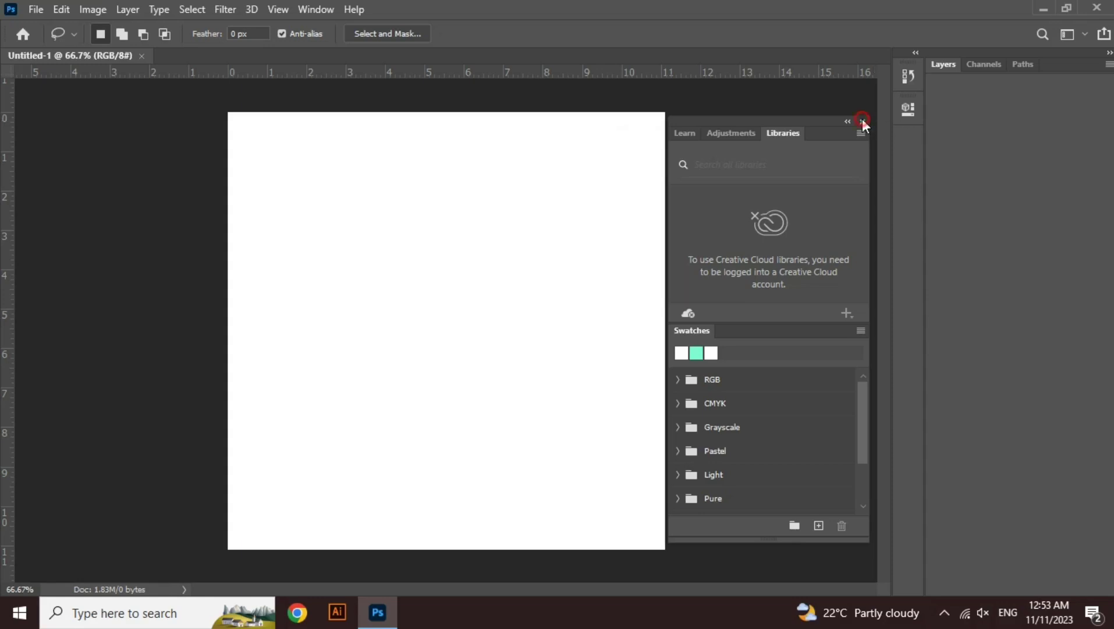
left_click(861, 121)
Close the docked Layers, History and Properties tab groups via their panel menus
left_click(1108, 66)
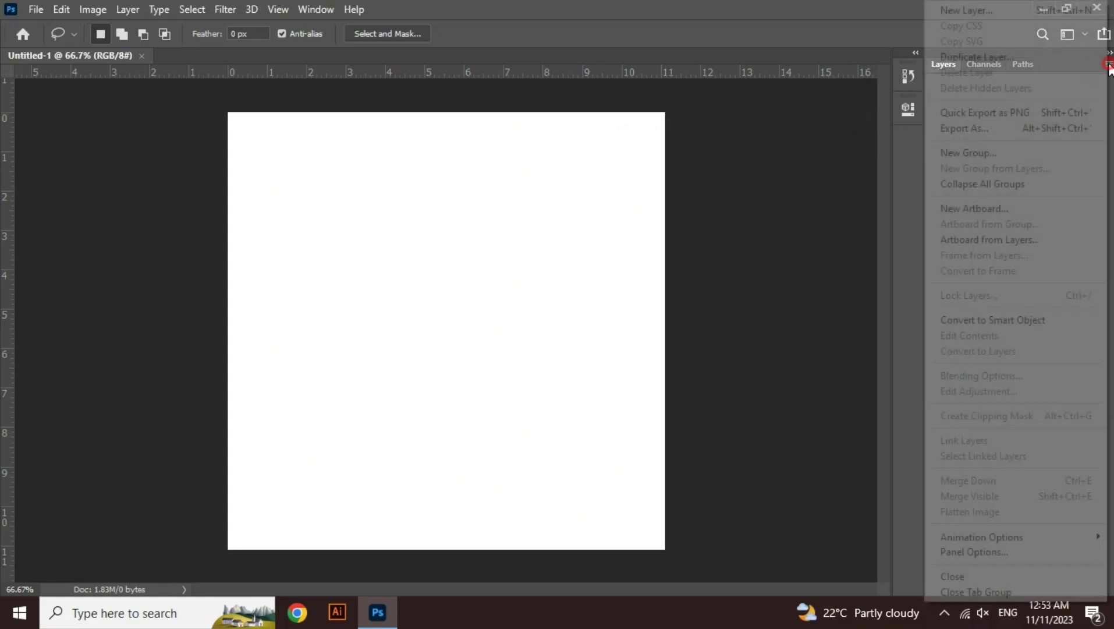
left_click(977, 586)
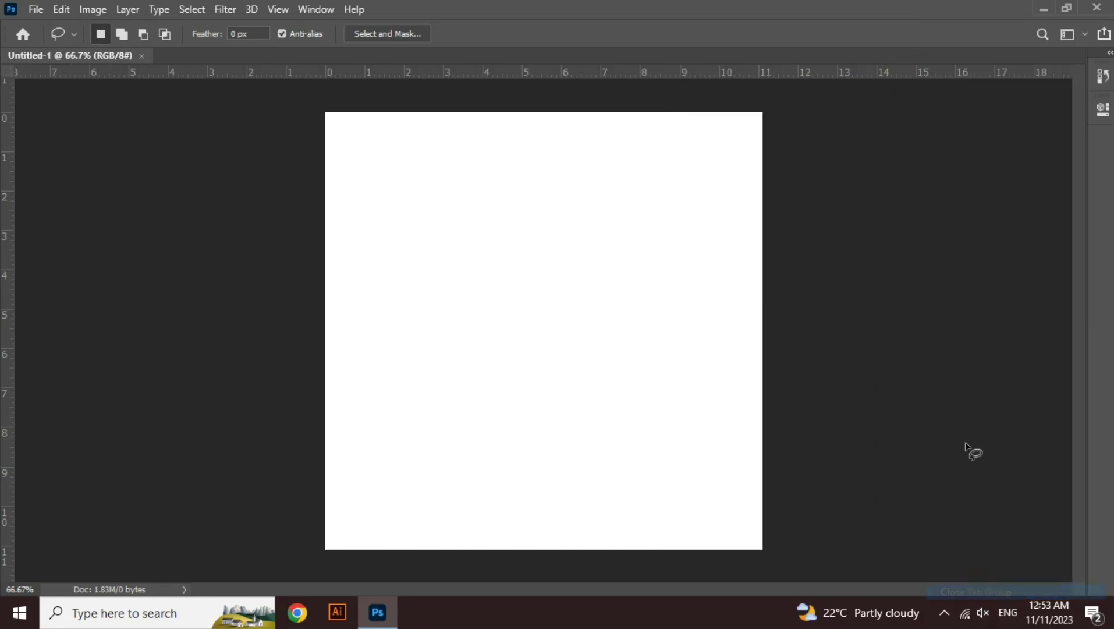
left_click(1110, 53)
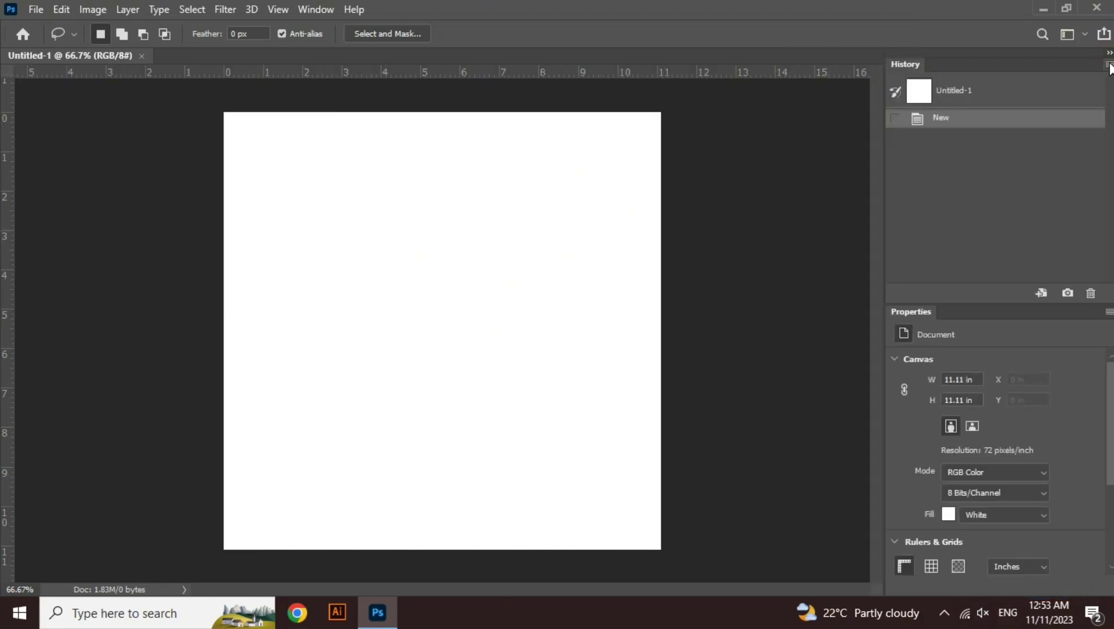
left_click(1108, 64)
left_click(1049, 232)
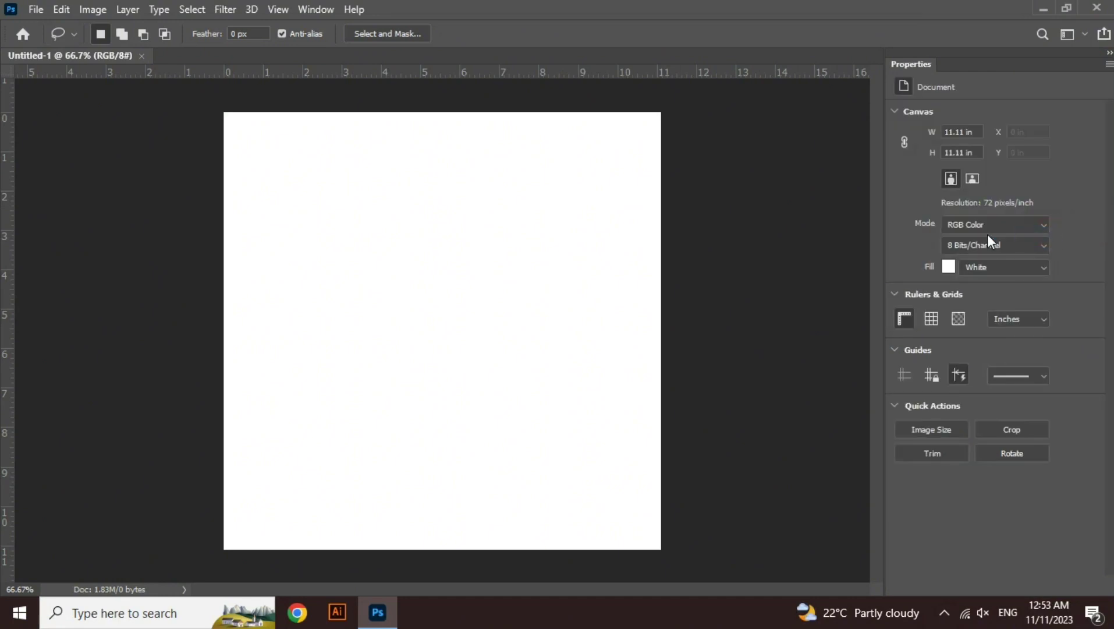
left_click(1109, 64)
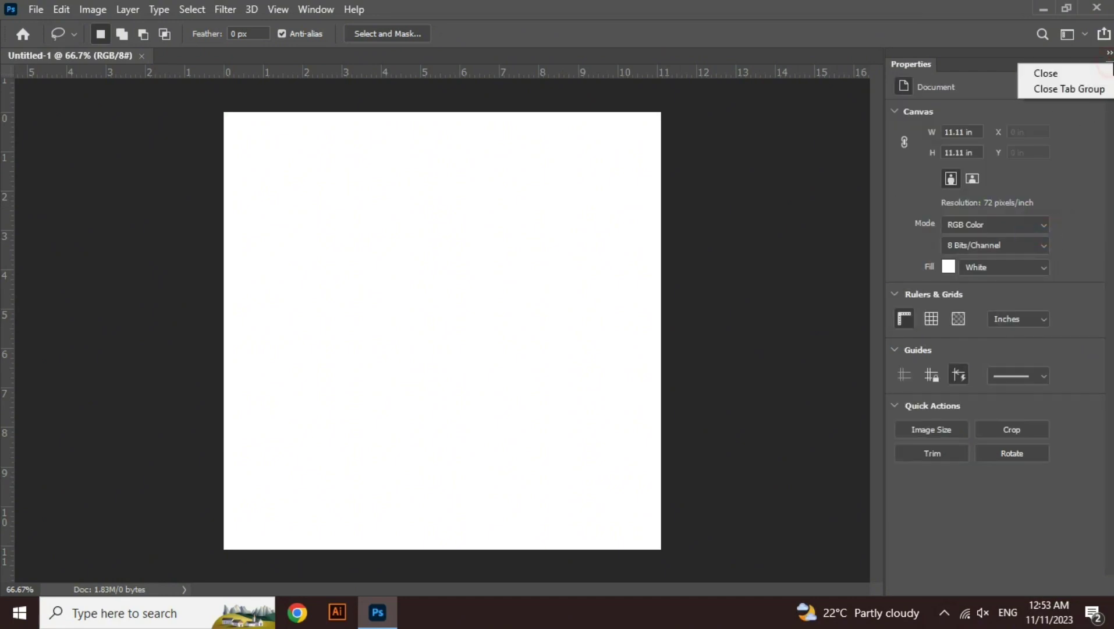
left_click(1089, 89)
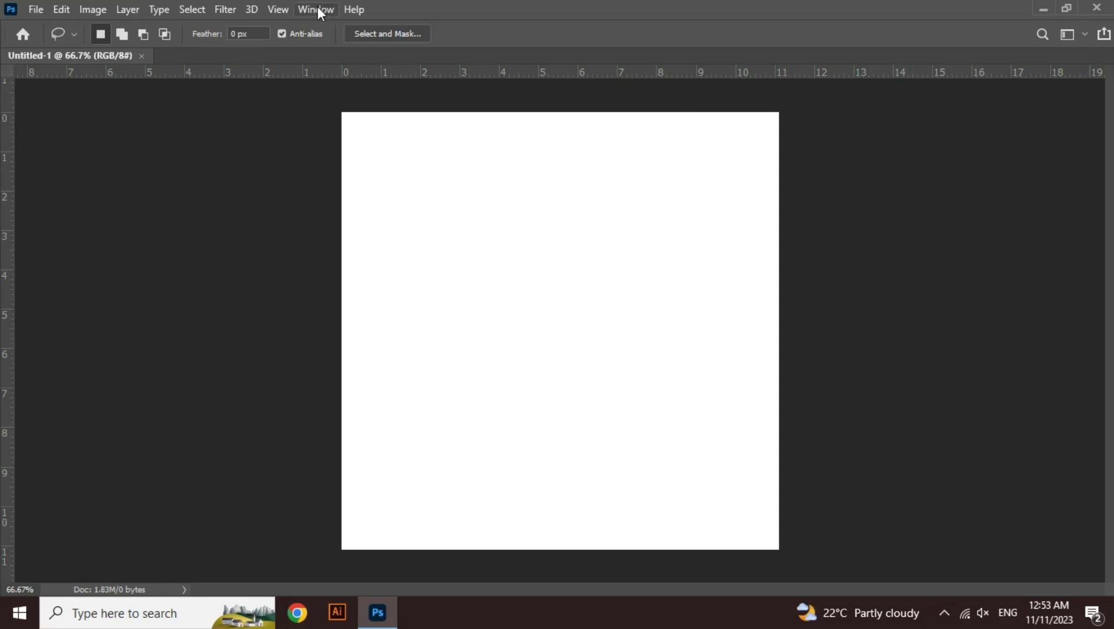
Reset the Essentials workspace, then close Untitled-1 to return to the Home screen
left_click(1085, 34)
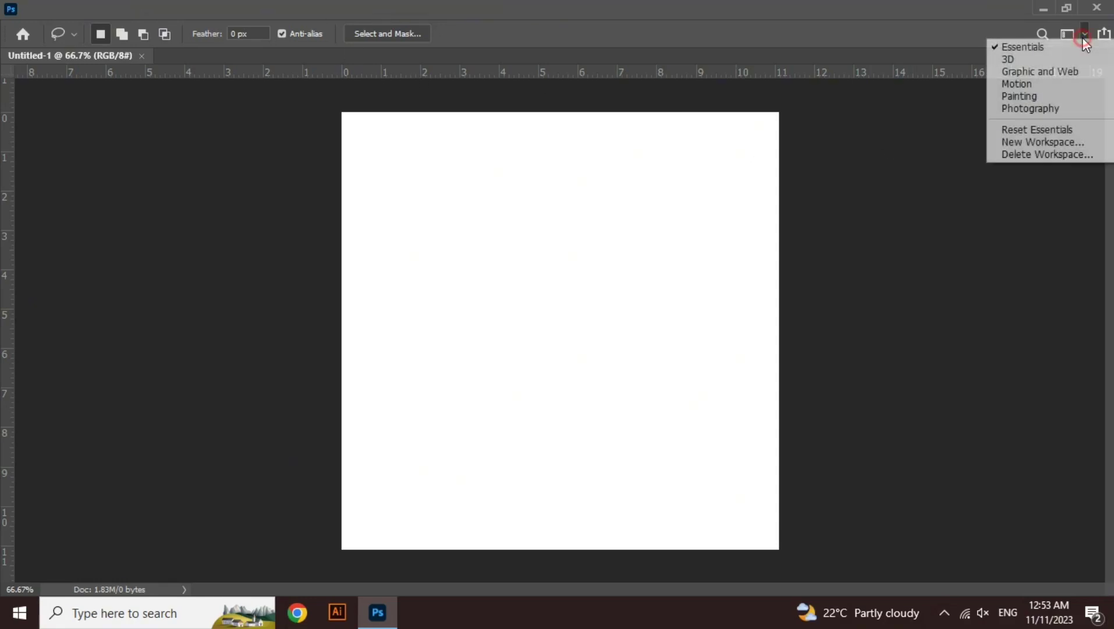
left_click(1055, 128)
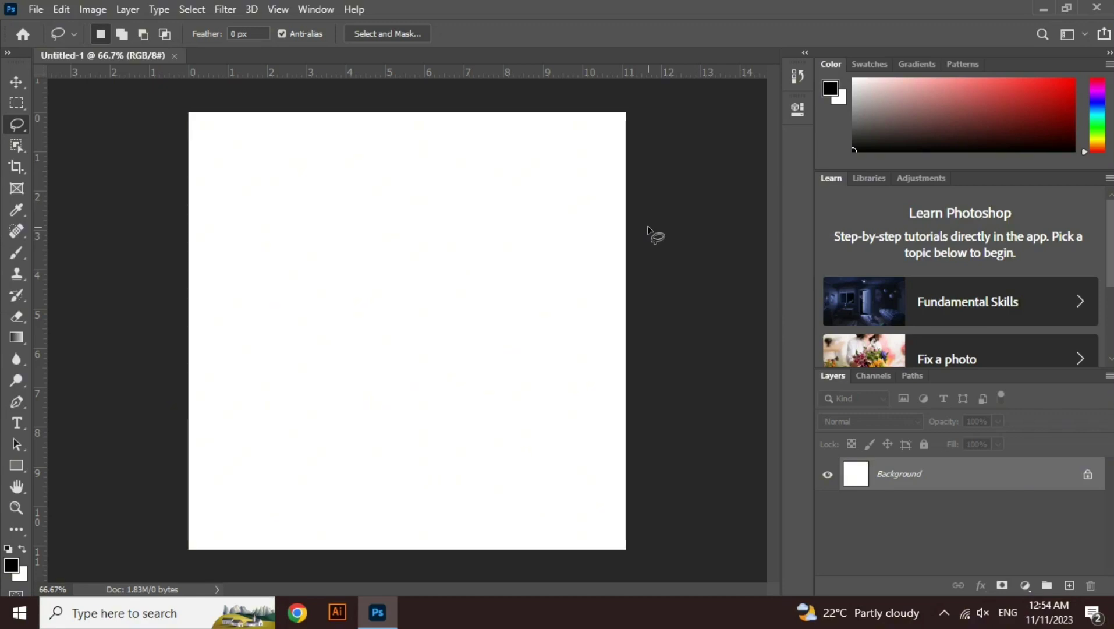
left_click(316, 9)
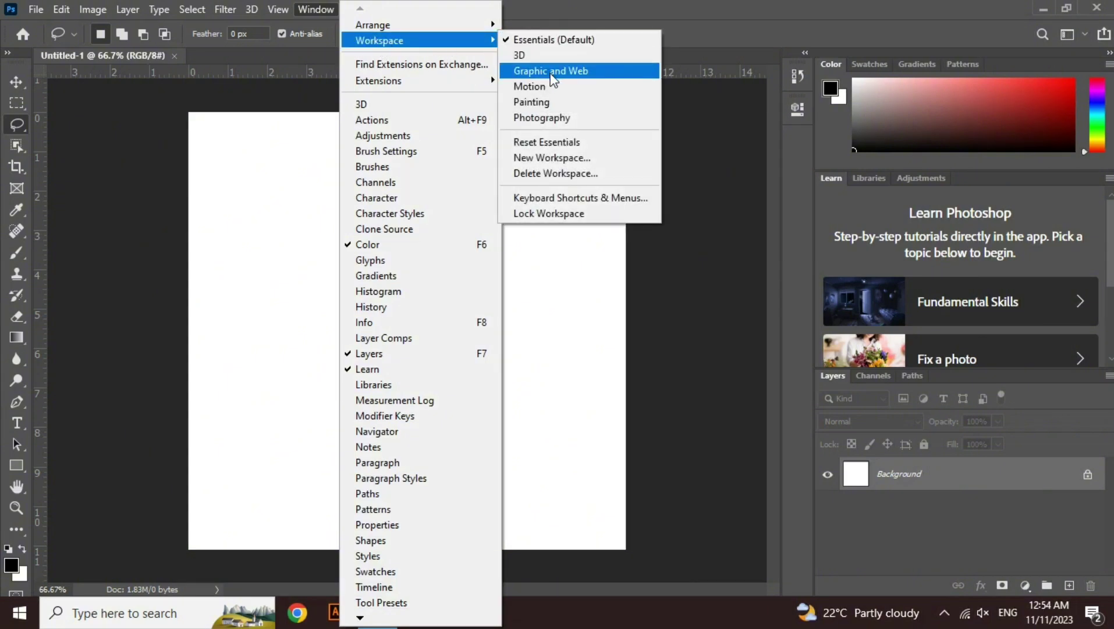
left_click(551, 117)
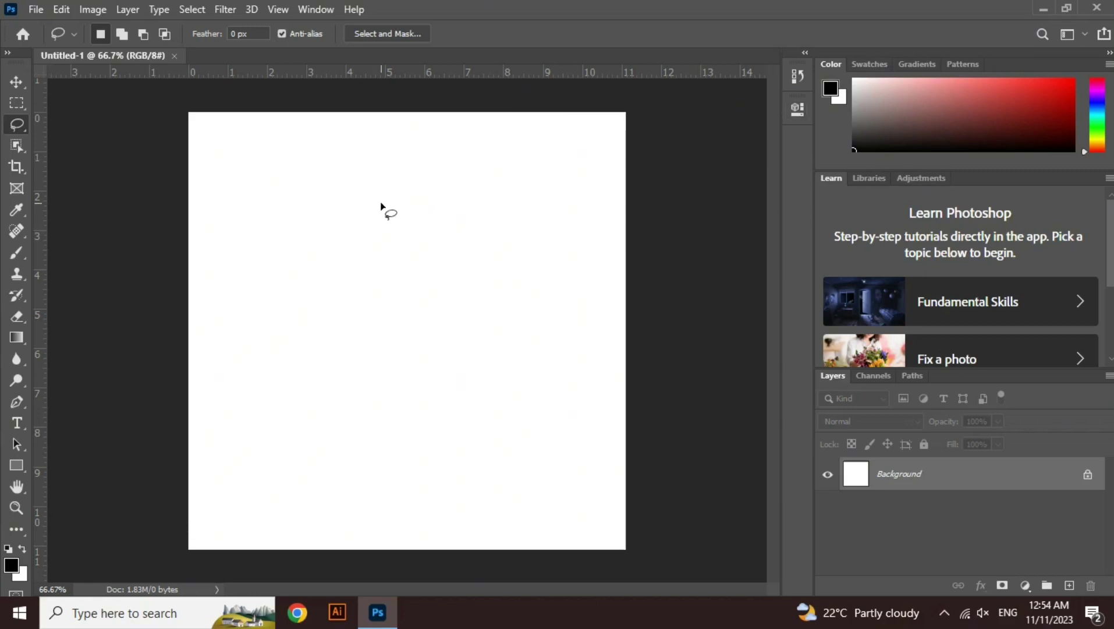
left_click(175, 55)
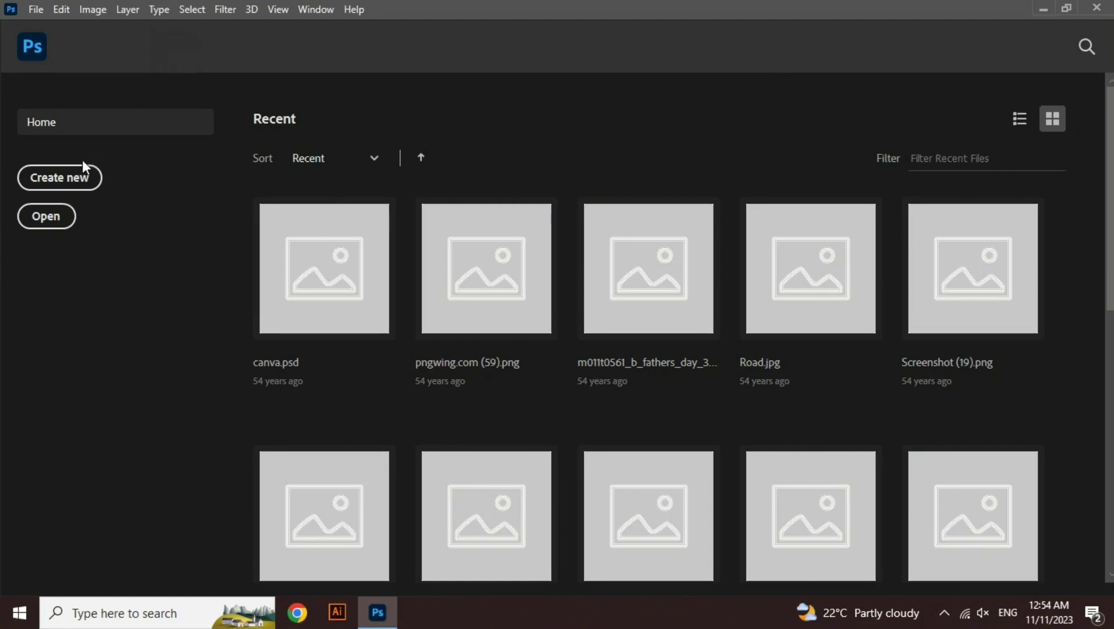
Start a new 800×800 px document and name it 'abc'
left_click(80, 175)
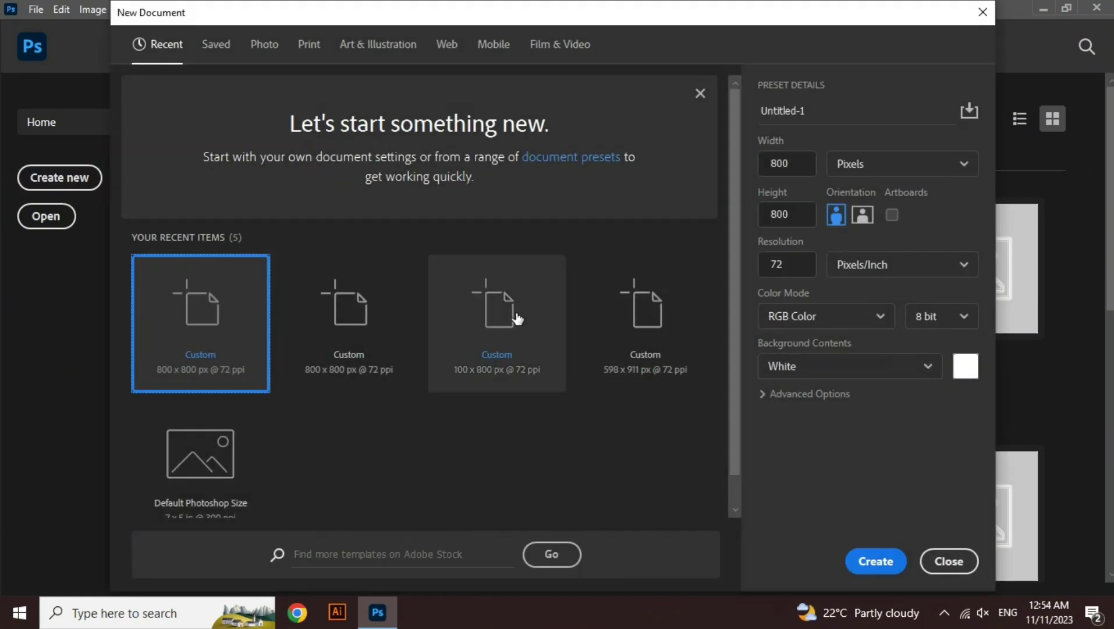
left_click(801, 165)
left_click(798, 211)
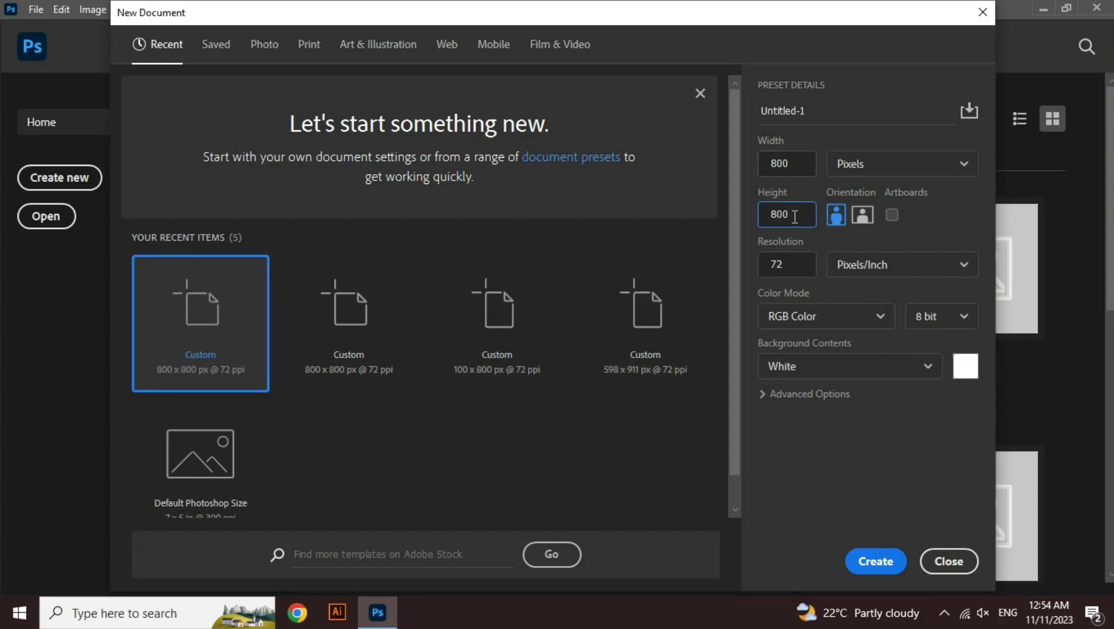
left_click(819, 113)
key("BackSpace")
key("BackSpace")
key("BackSpace")
key("BackSpace")
type("abc")
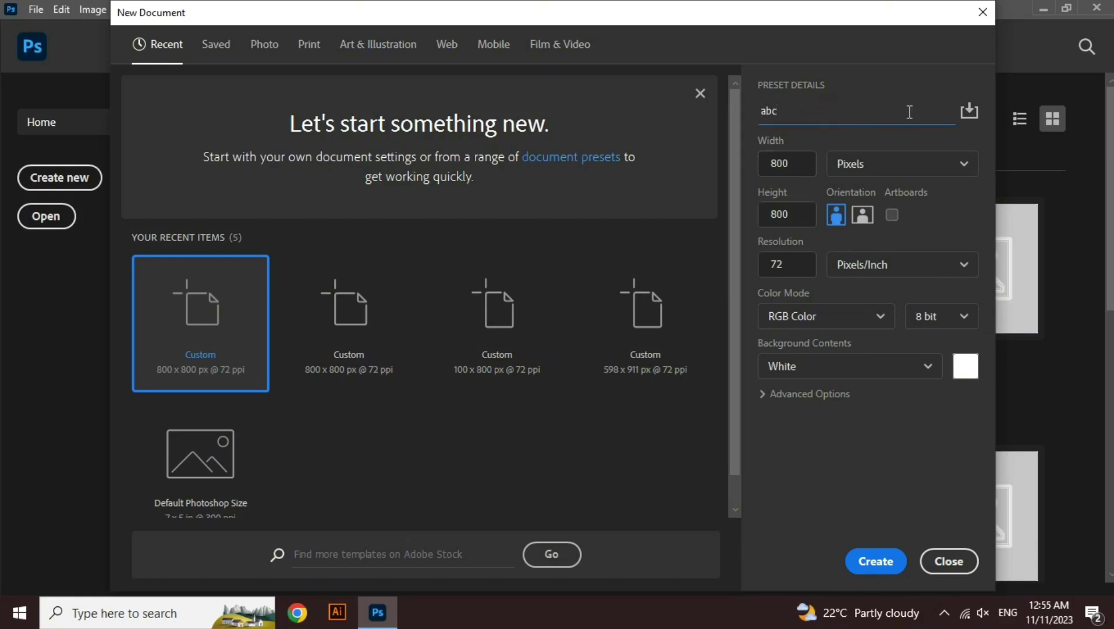
Save these settings as the document preset 'abc' and open a new document from it
left_click(971, 114)
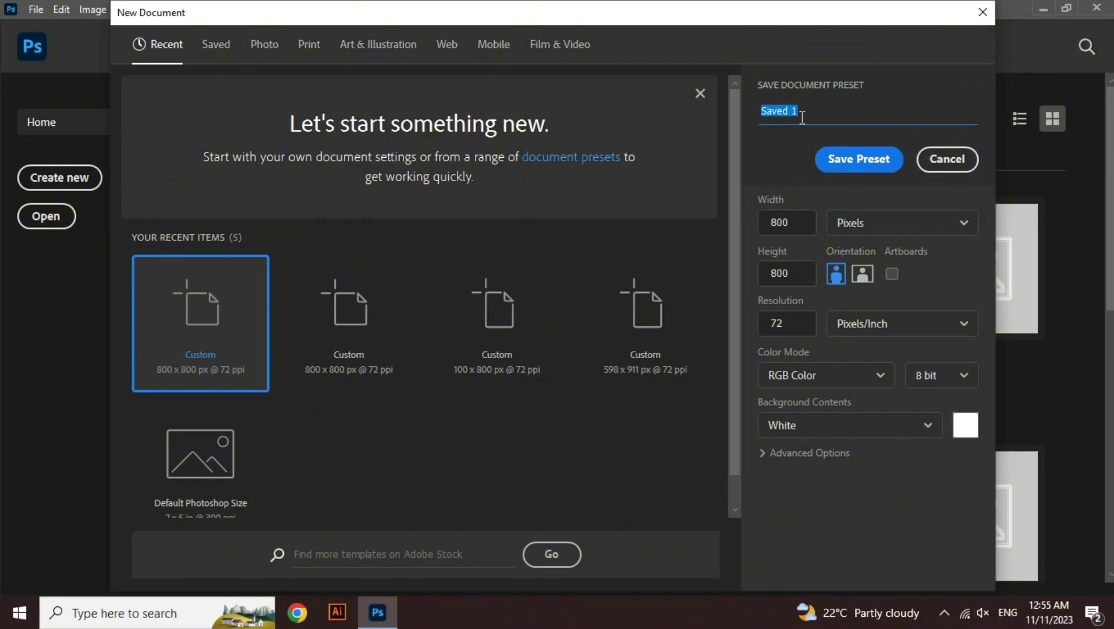
key("BackSpace")
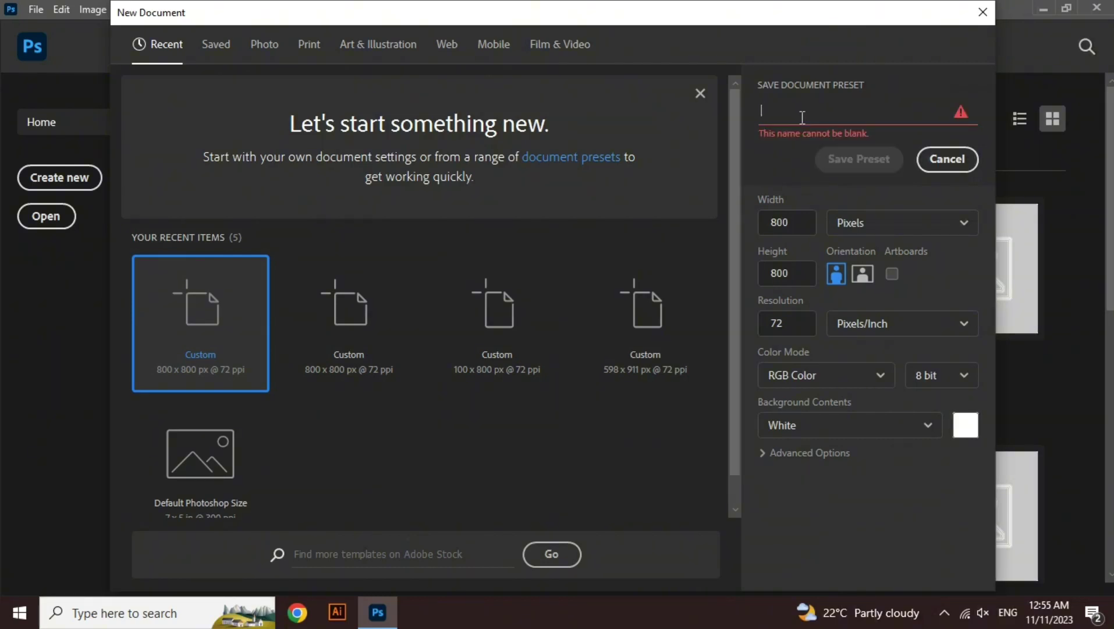
type("abc")
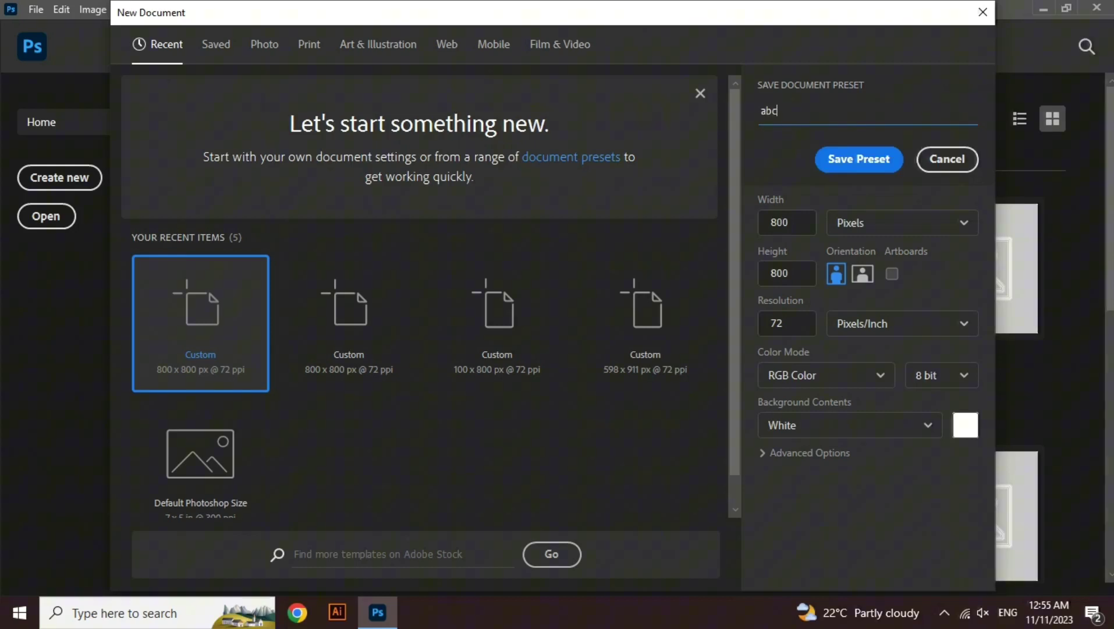
left_click(838, 158)
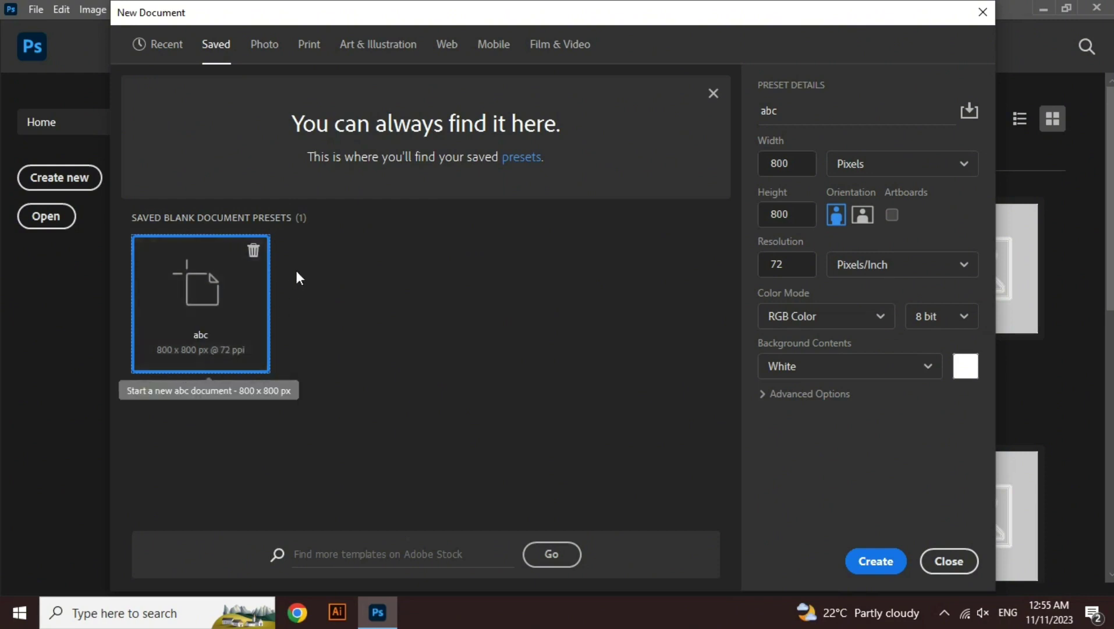
left_click(253, 251)
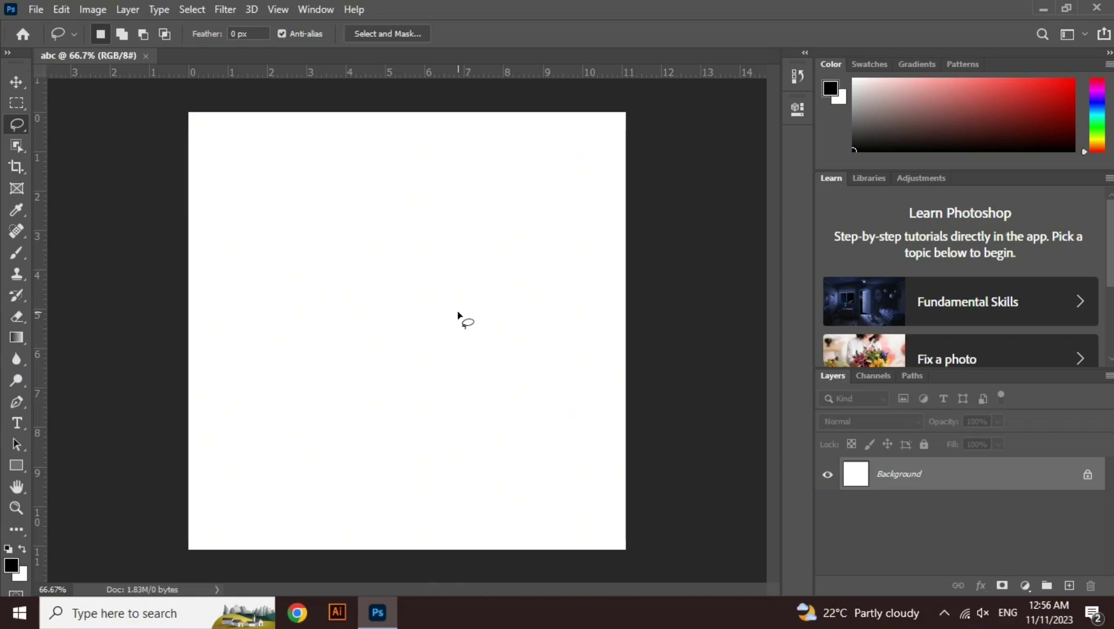
Close the abc document and create a blank white 800×800 px Untitled-1 document
left_click(146, 57)
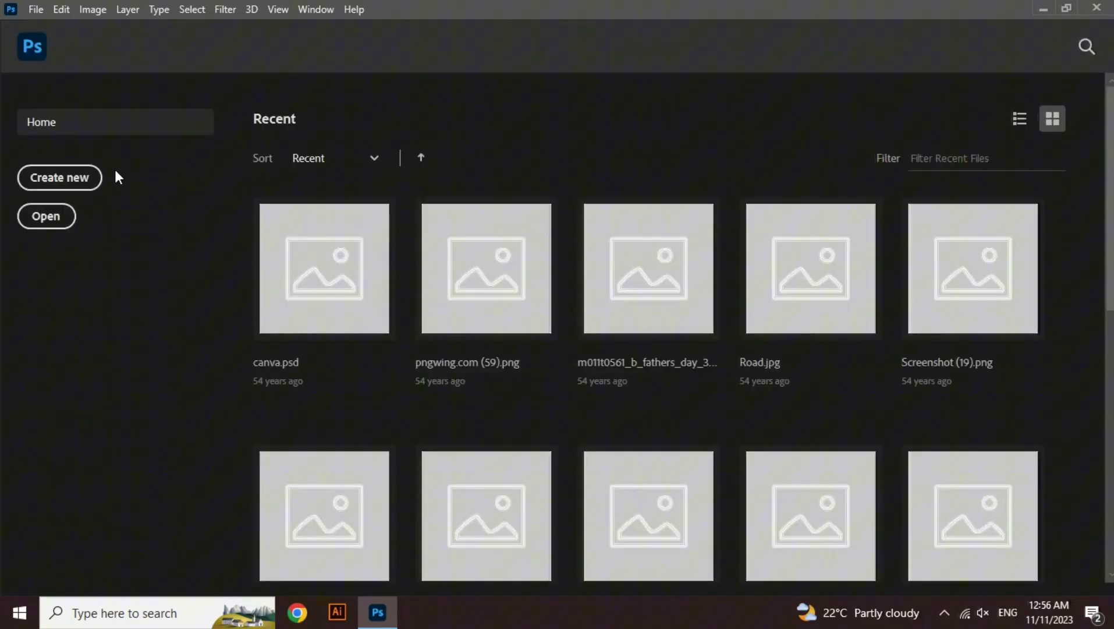
left_click(87, 177)
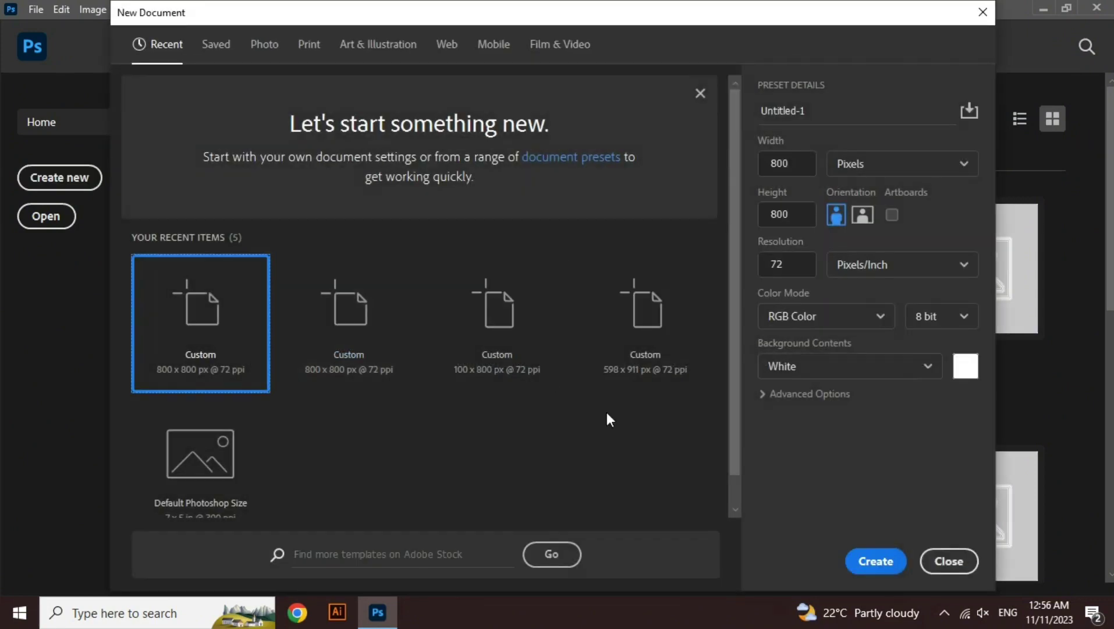
left_click(883, 561)
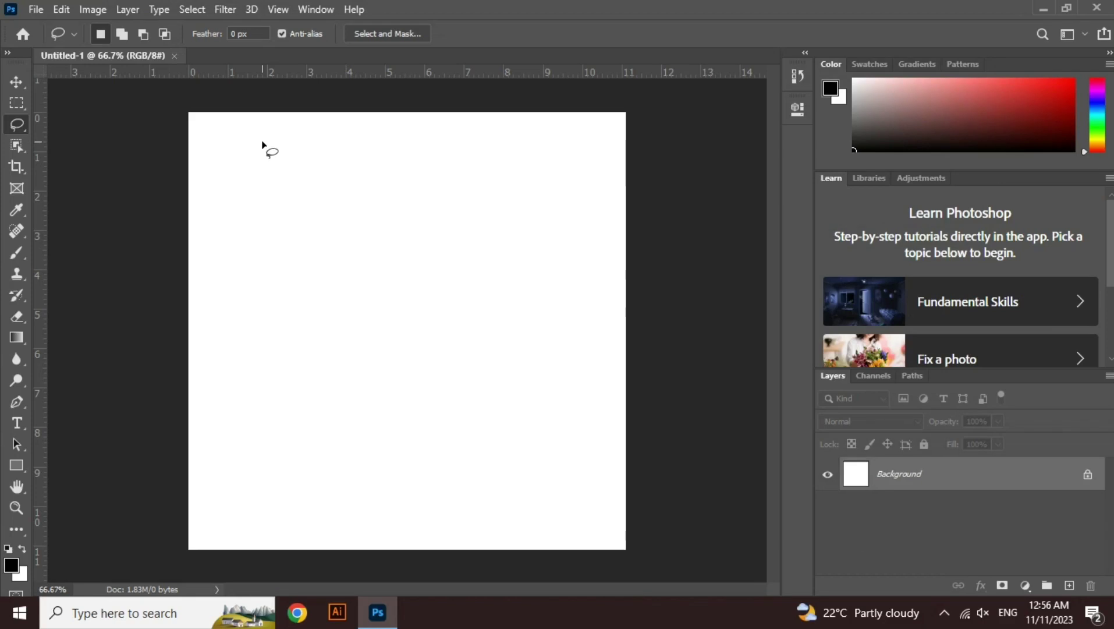
Create an 800×800 px Untitled-2 document with Artboards enabled
left_click(36, 10)
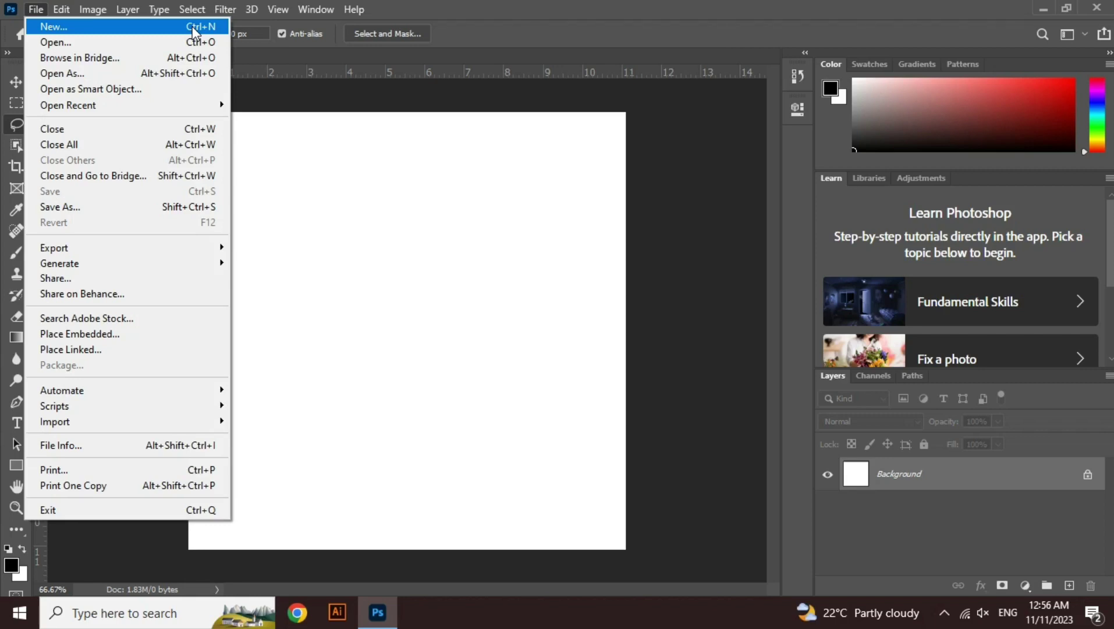
left_click(451, 49)
key("ctrl+n")
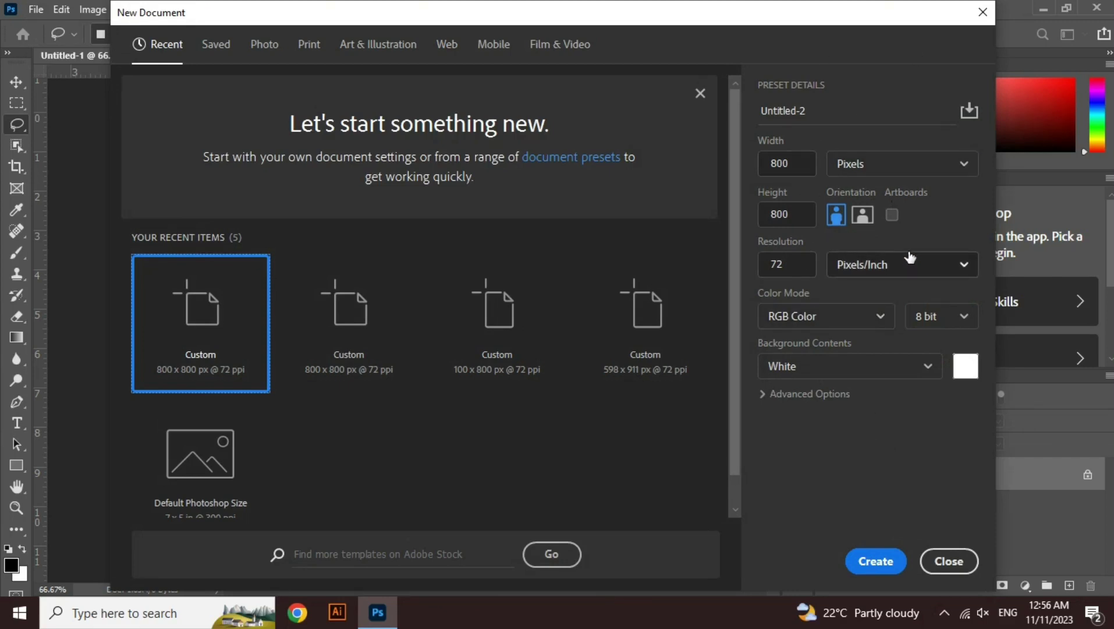
left_click(892, 215)
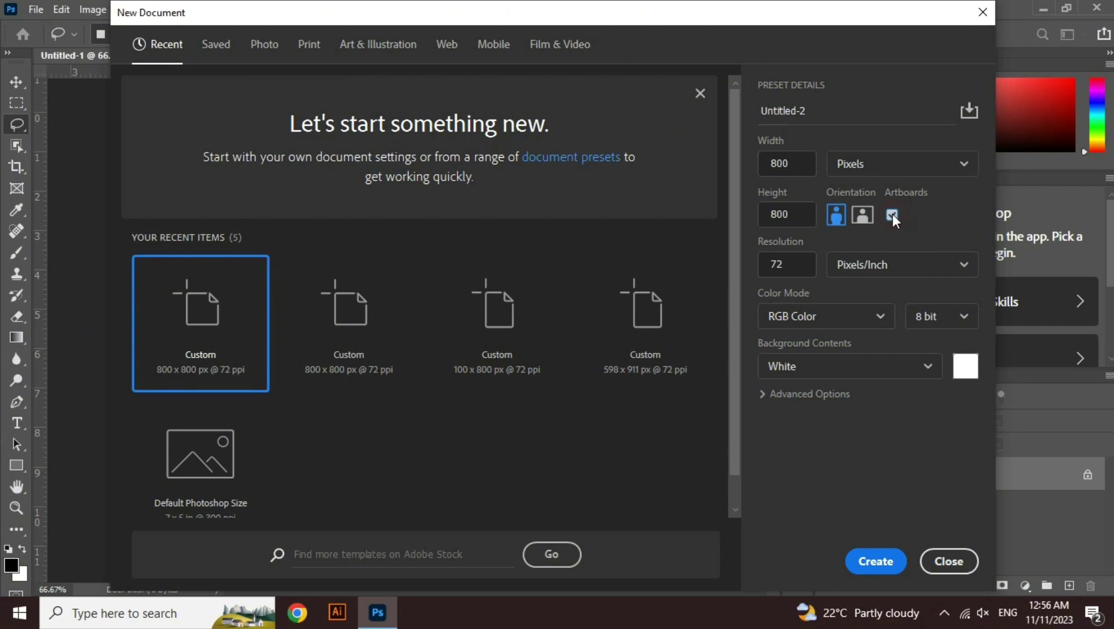
left_click(877, 561)
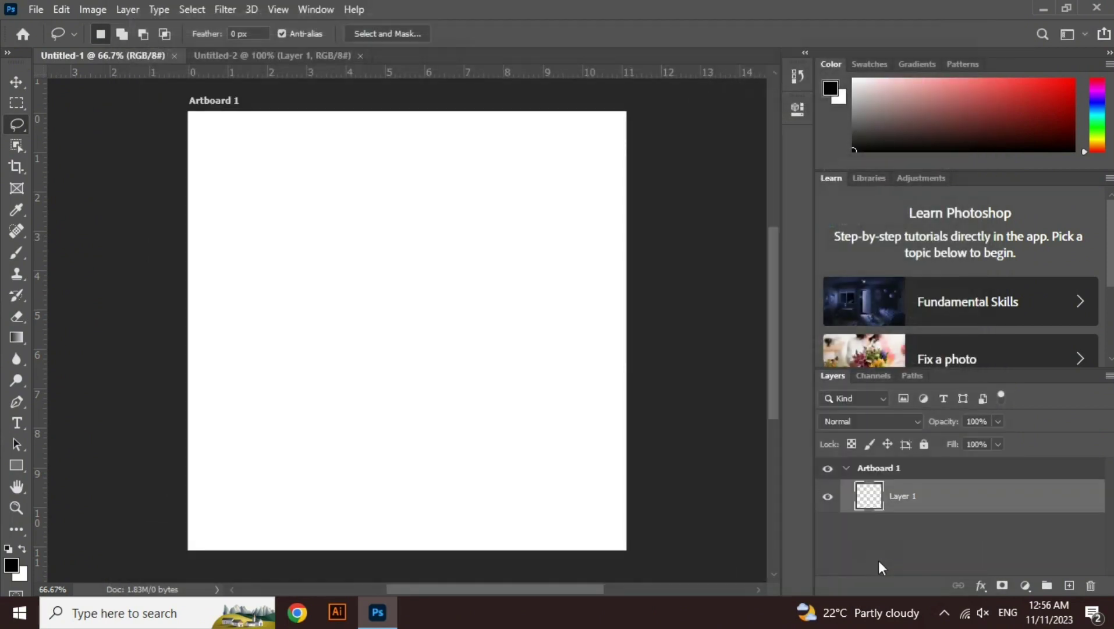
Compare the Untitled-1 and Untitled-2 documents, then close the Untitled-2 artboard document
left_click(154, 53)
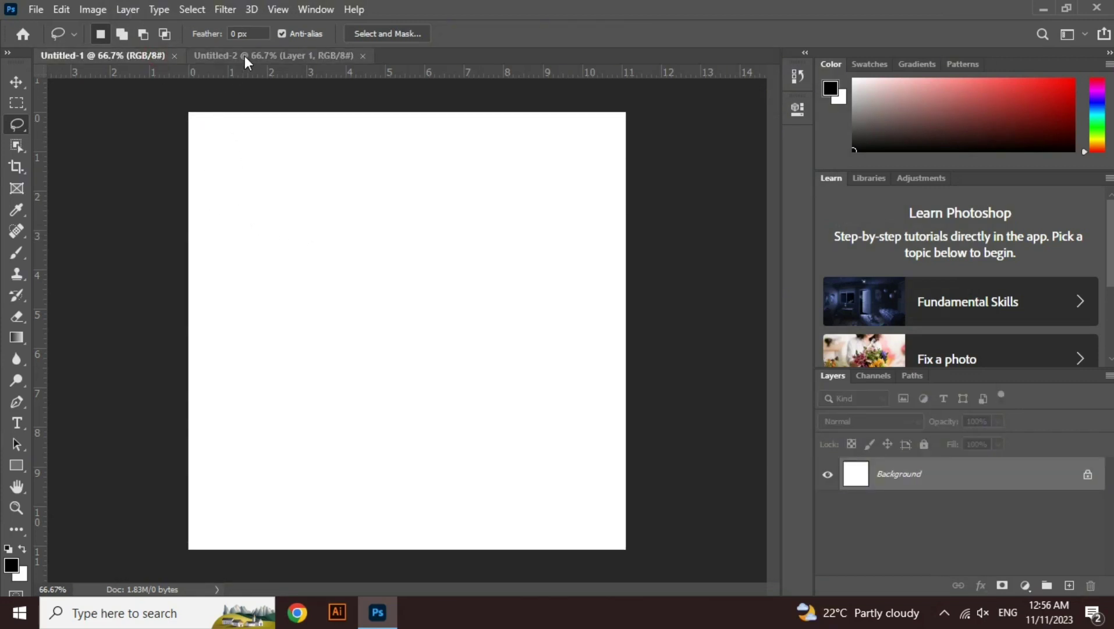
left_click(321, 54)
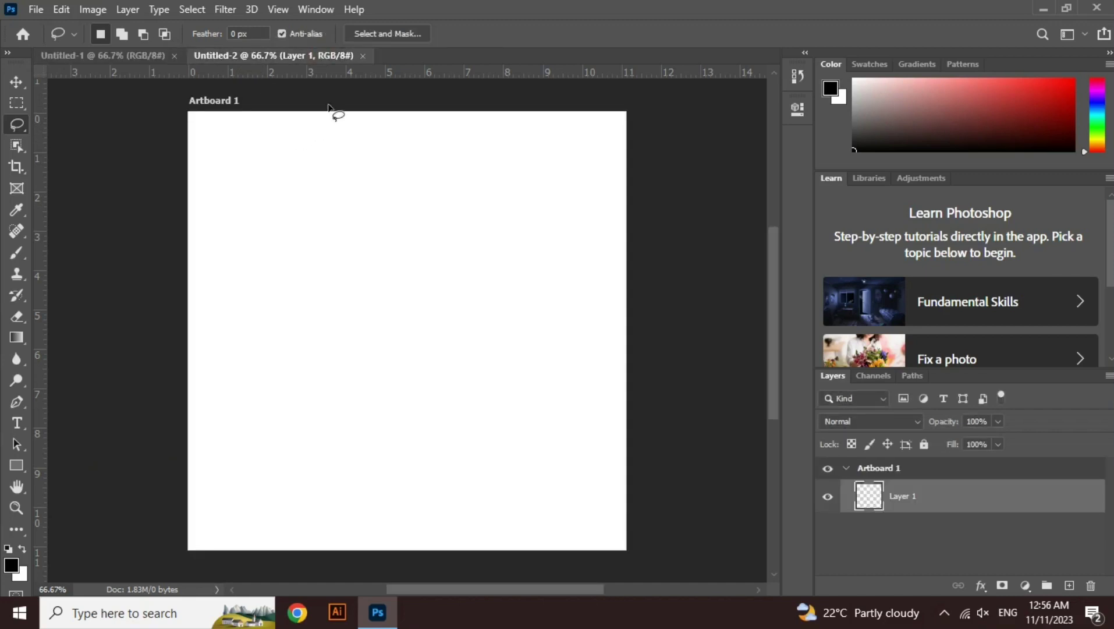
left_click(137, 57)
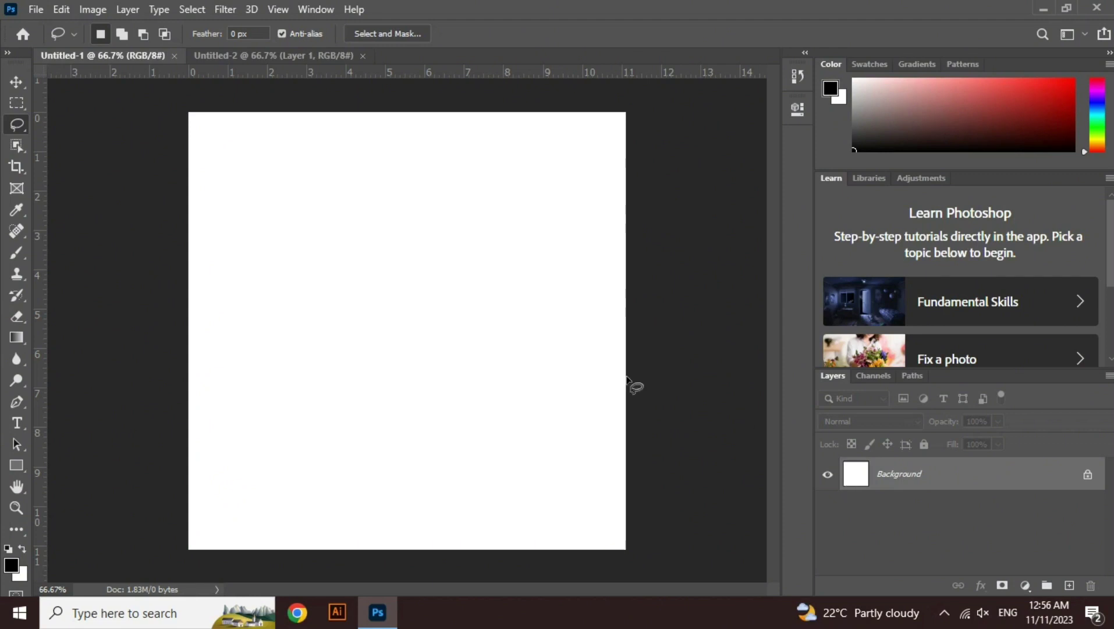
left_click(322, 57)
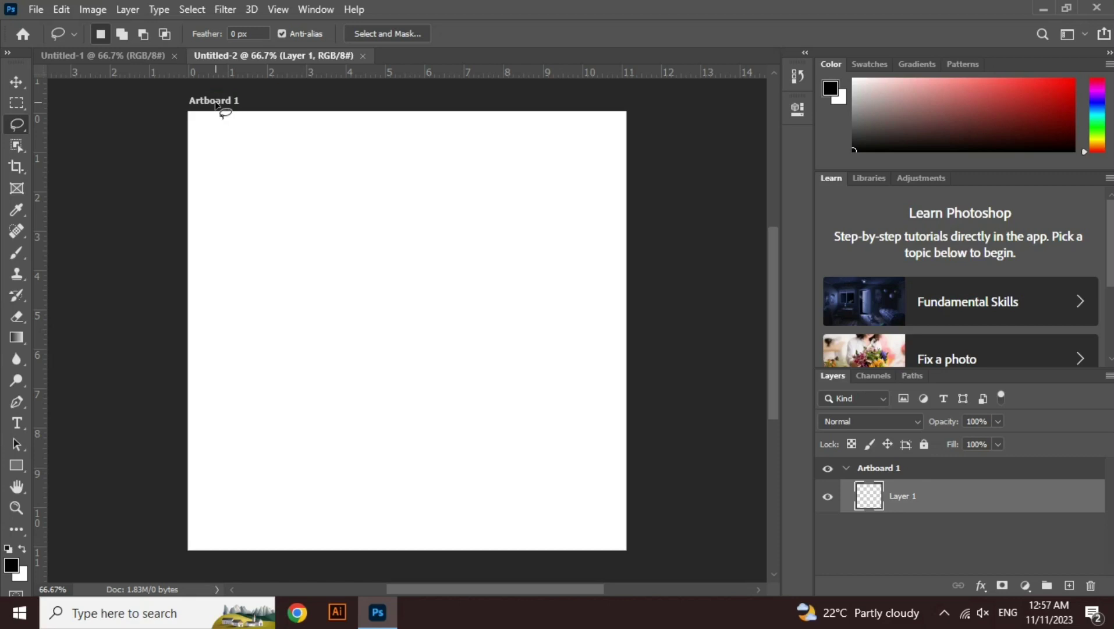
left_click(362, 56)
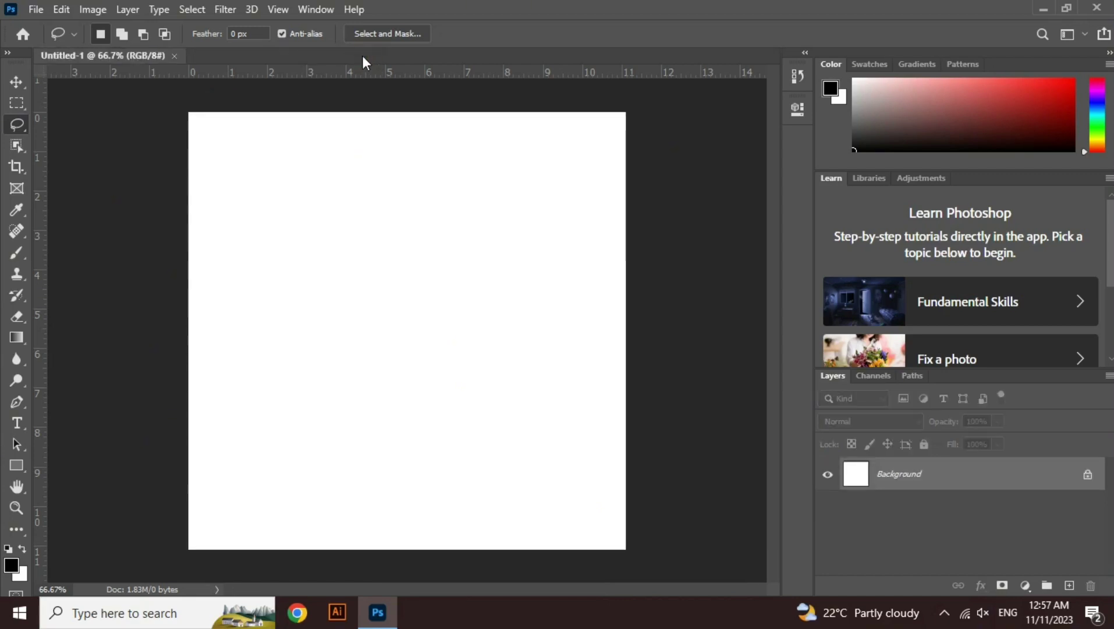